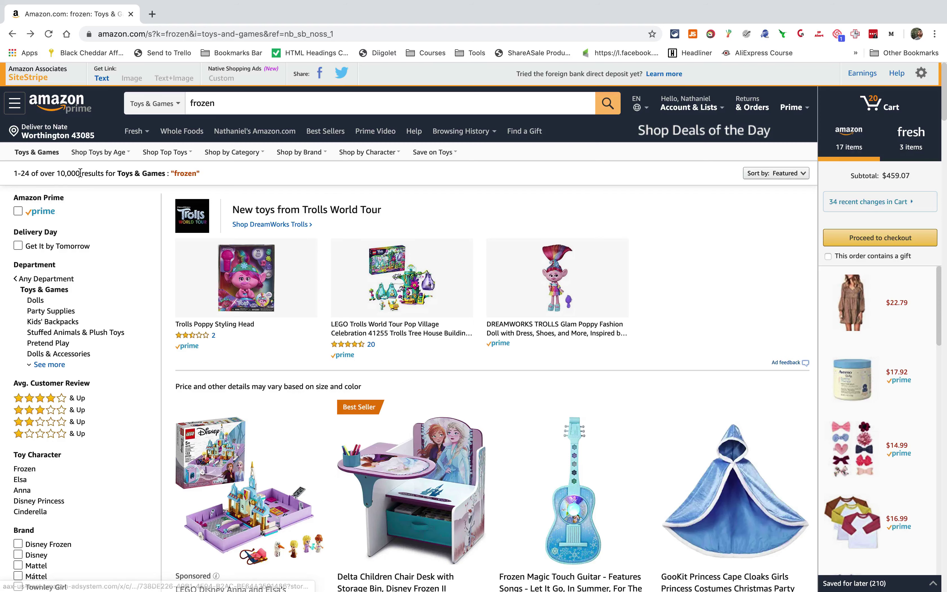
# Expand the full list of Toys & Games departments and check the StoreFront Stalker PRO extension's Multi Page Download form
pyautogui.scroll(-1, 133, 258)
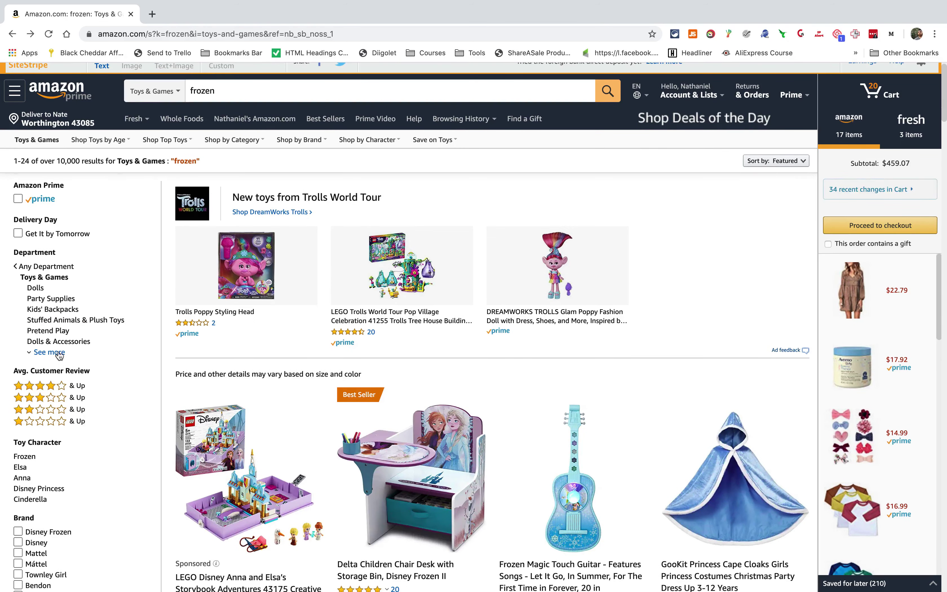
pyautogui.click(48, 353)
pyautogui.scroll(-1, 214, 331)
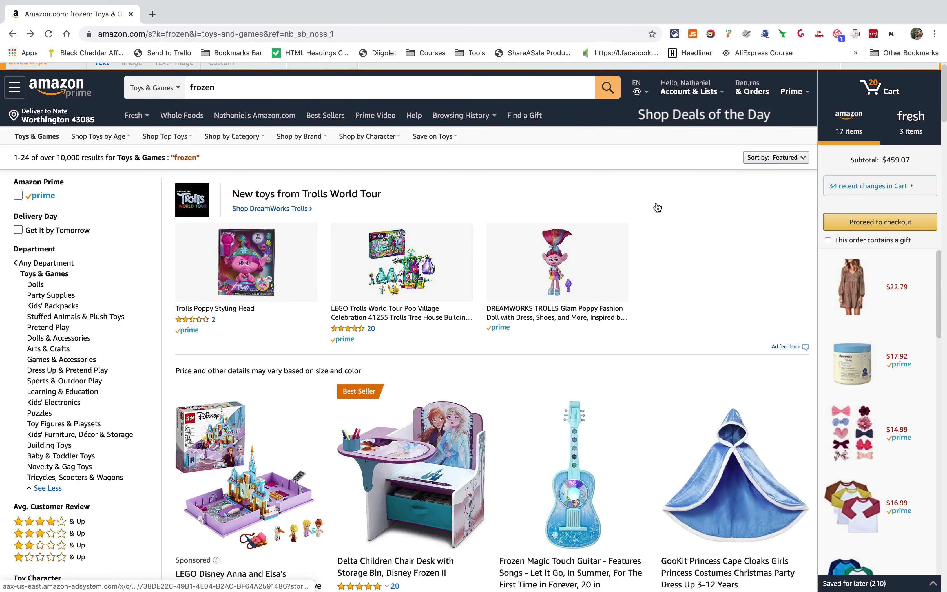
pyautogui.click(766, 34)
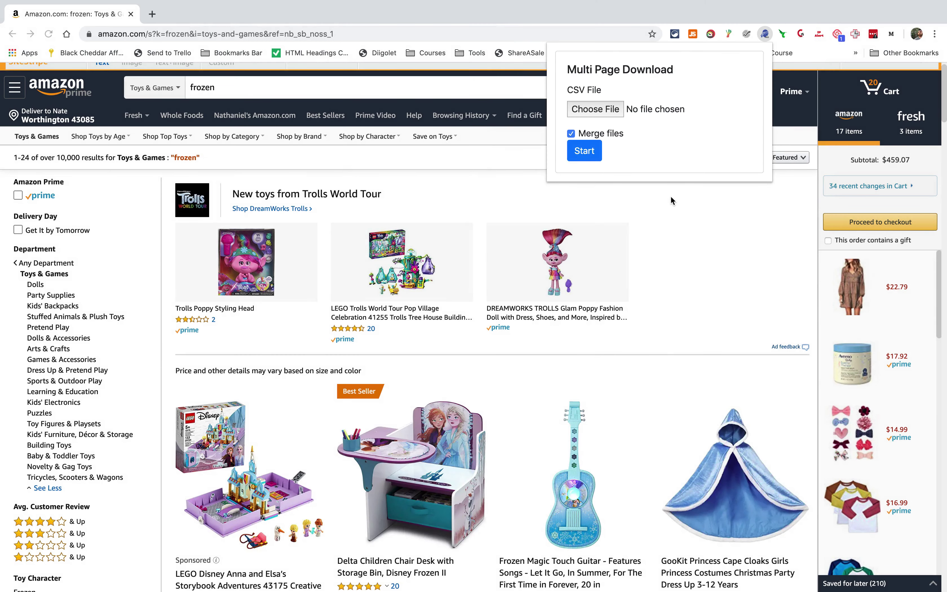
pyautogui.click(671, 196)
# Open Google Drive in a new browser tab and create a blank Google Sheets spreadsheet
pyautogui.click(153, 13)
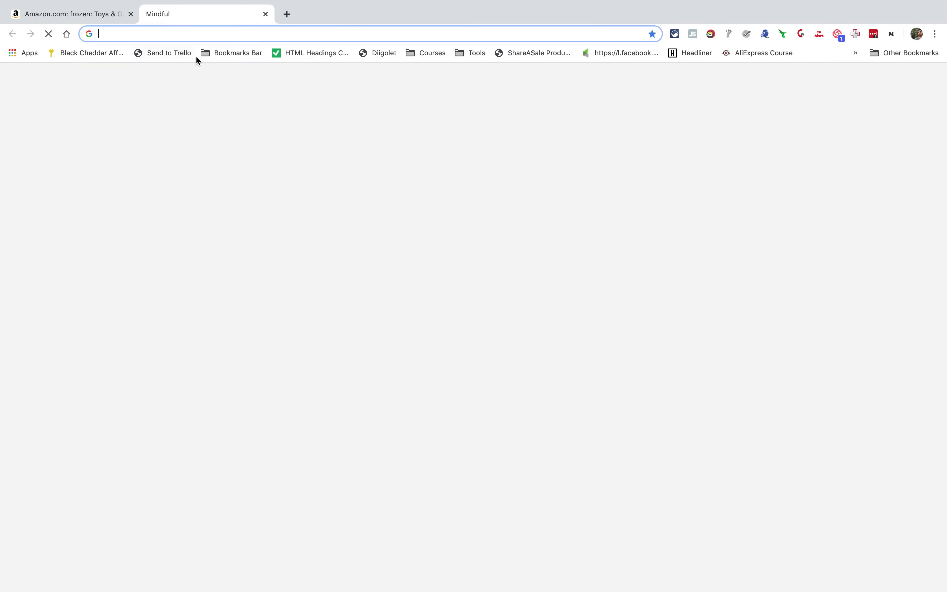
pyautogui.write('drive')
pyautogui.click(198, 59)
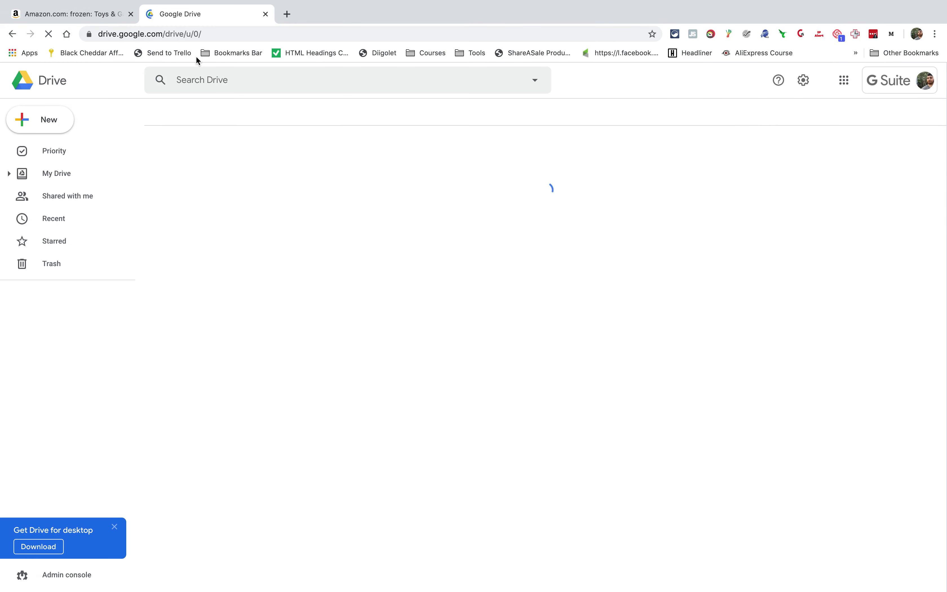
pyautogui.click(60, 127)
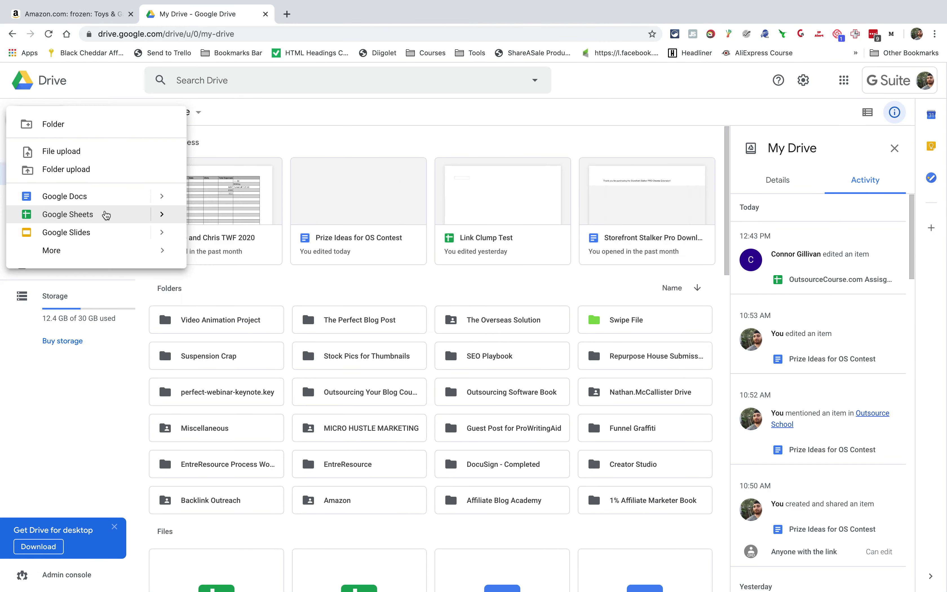
pyautogui.click(105, 214)
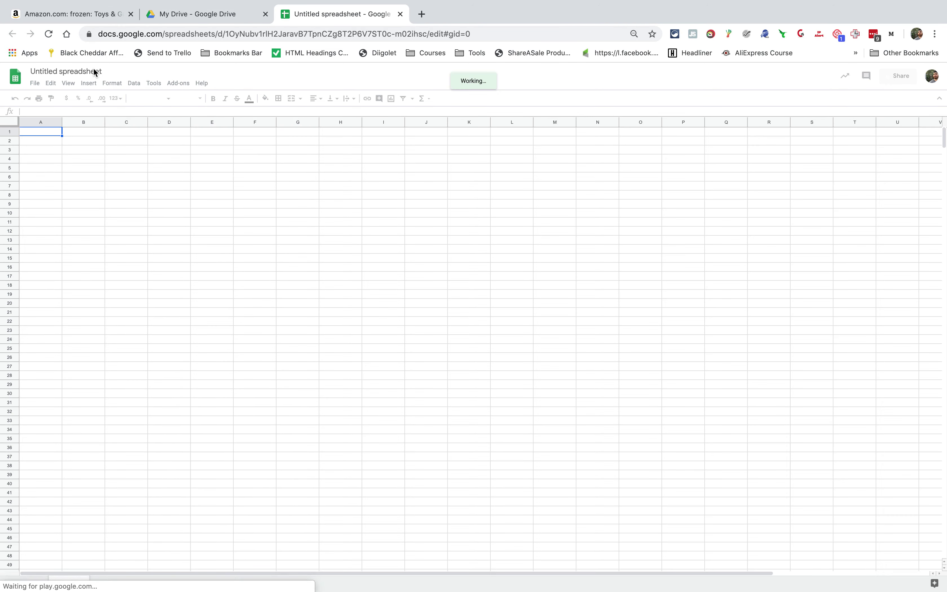
# Rename the spreadsheet as "Frozen Toy Demo Link Clump"
pyautogui.click(85, 69)
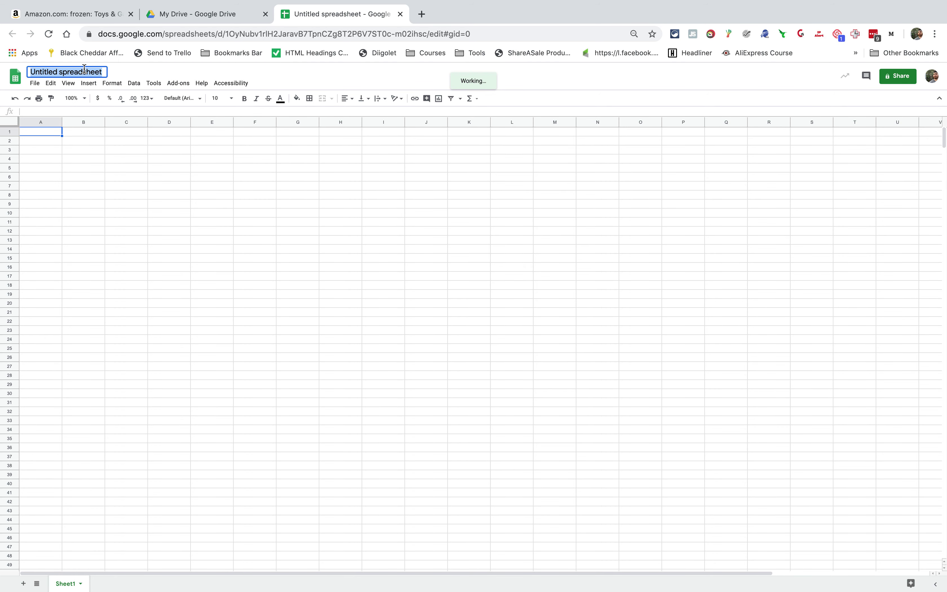
pyautogui.write('Fro')
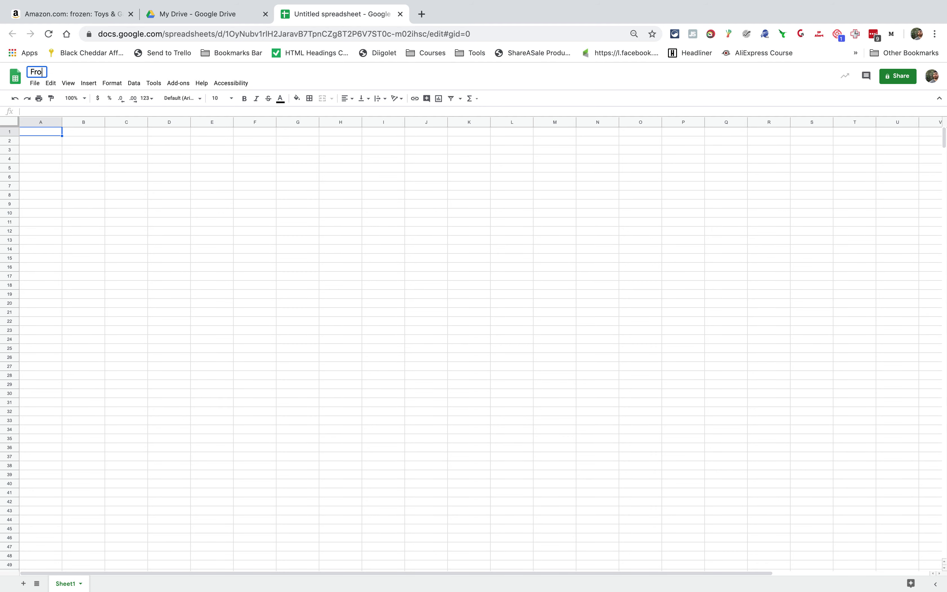
pyautogui.write('zen Toy Demo Link')
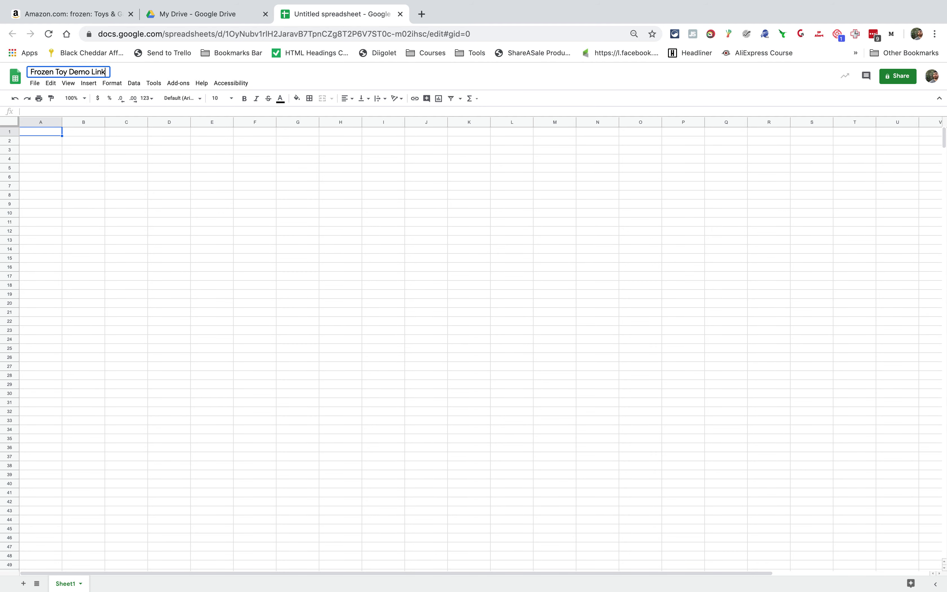
pyautogui.write(' X')
pyautogui.press('BackSpace')
pyautogui.write('Clump')
pyautogui.moveTo(90, 72); pyautogui.dragTo(133, 72)
pyautogui.click(93, 14)
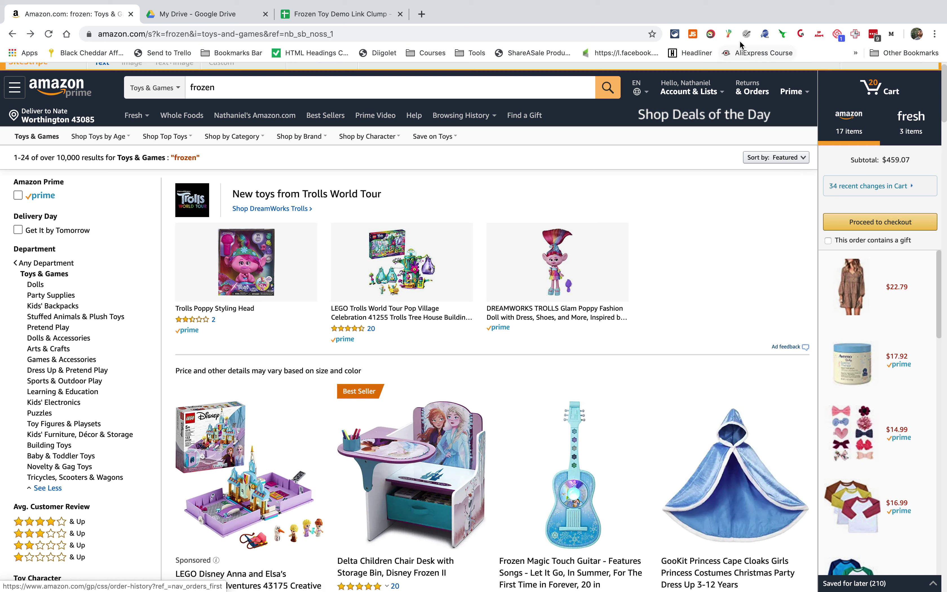
pyautogui.rightClick(729, 34)
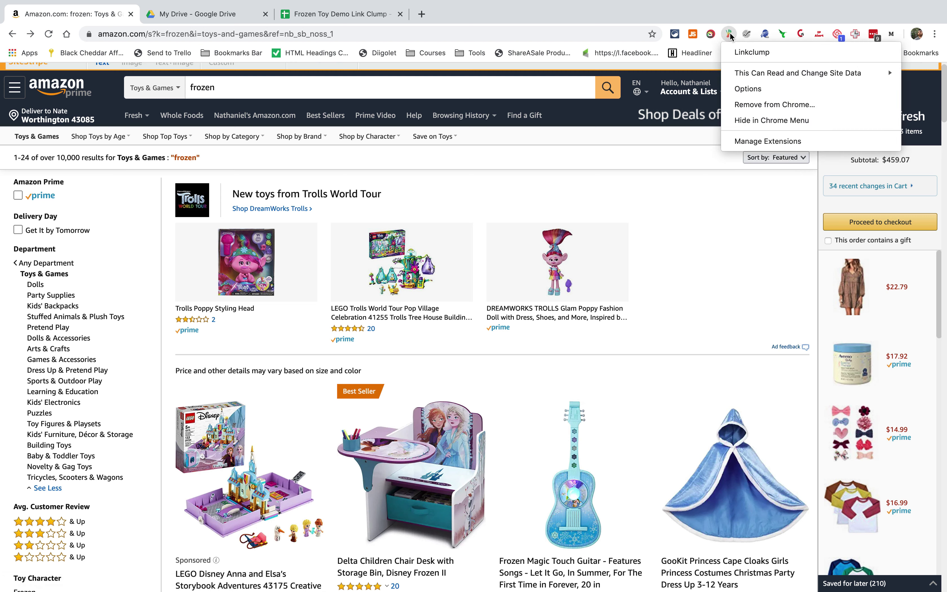
pyautogui.press('Escape')
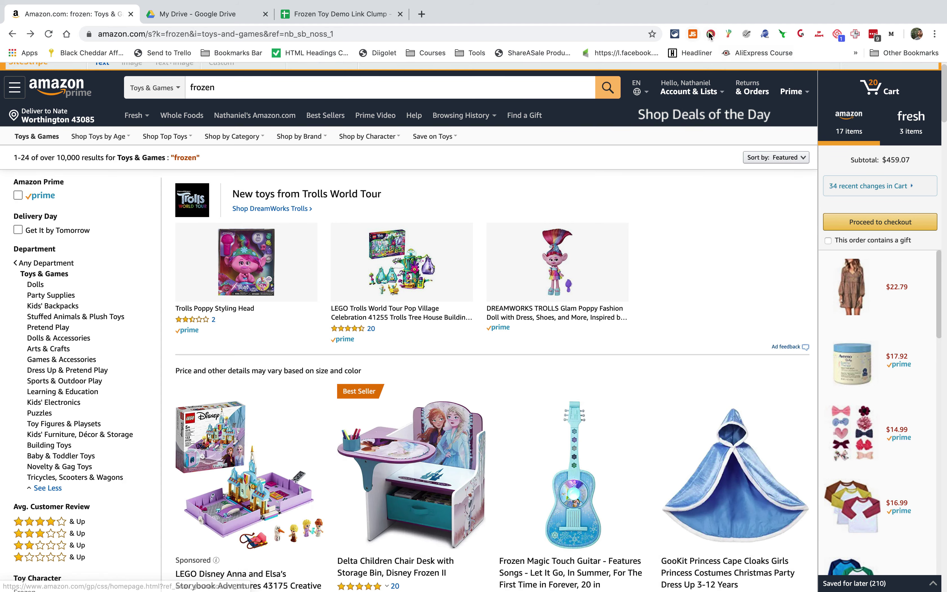
pyautogui.click(710, 34)
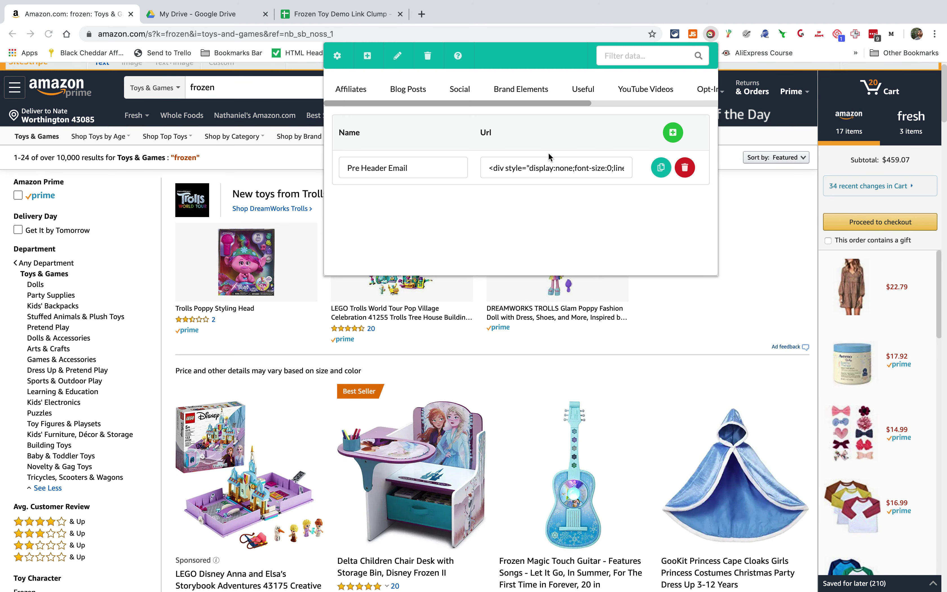
pyautogui.click(765, 34)
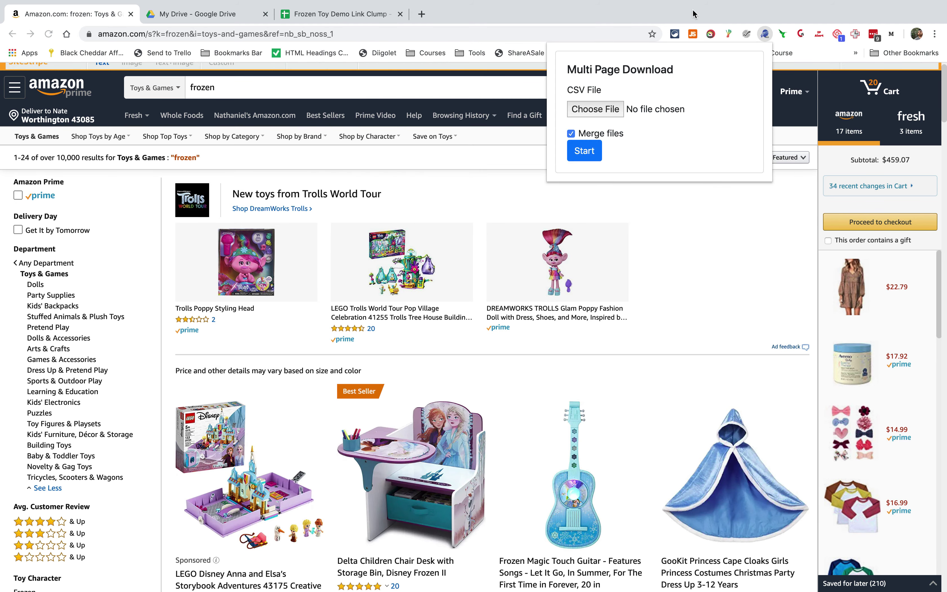
pyautogui.click(596, 109)
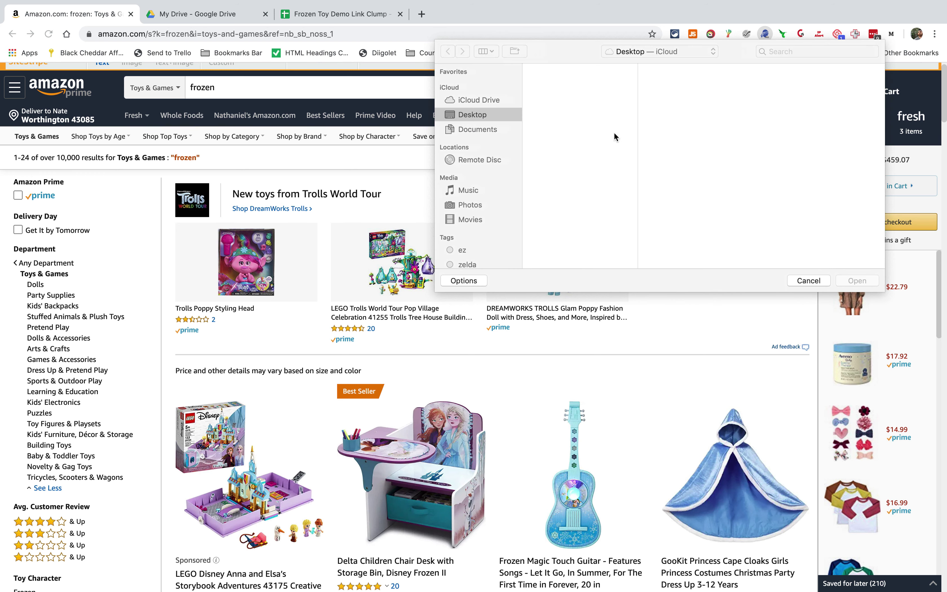
pyautogui.click(808, 280)
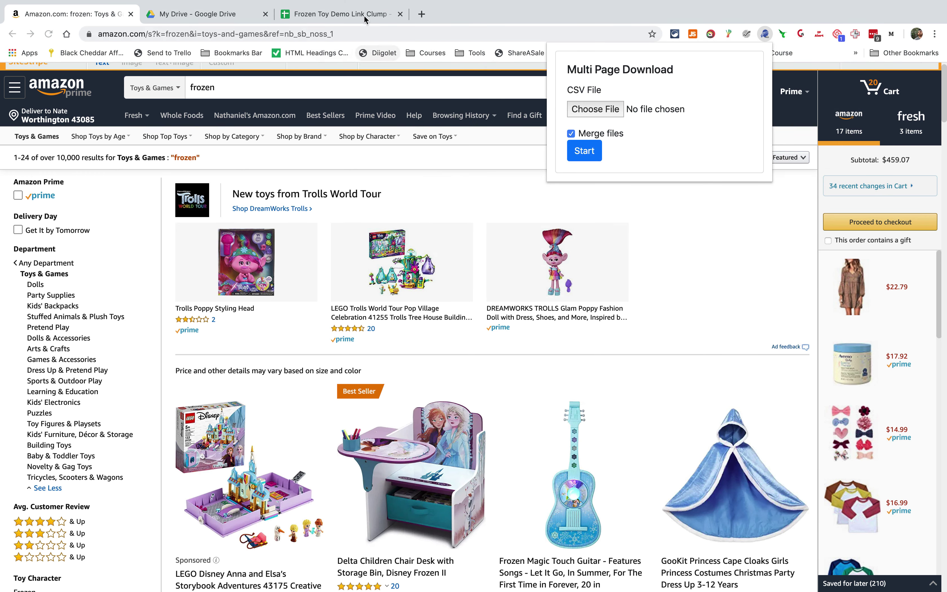
pyautogui.click(343, 14)
# Copy the Dolls department's link address from the Amazon results and paste it into cell A1 of the spreadsheet
pyautogui.click(100, 10)
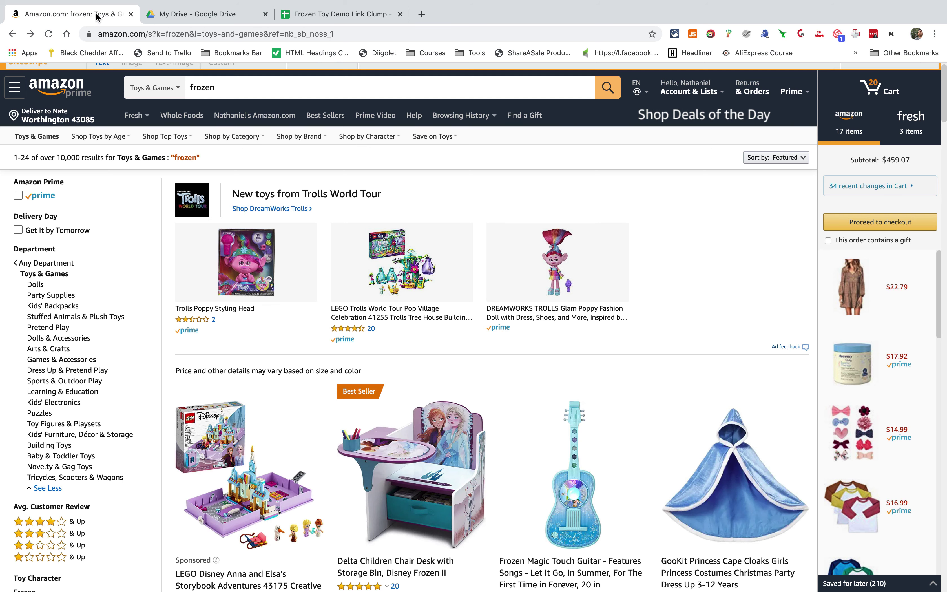
pyautogui.rightClick(36, 286)
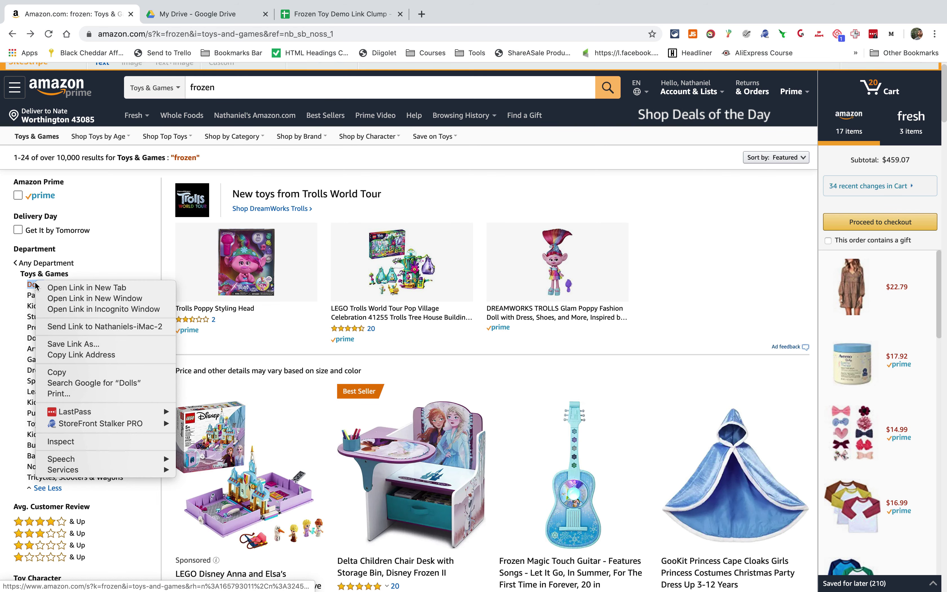
pyautogui.click(76, 355)
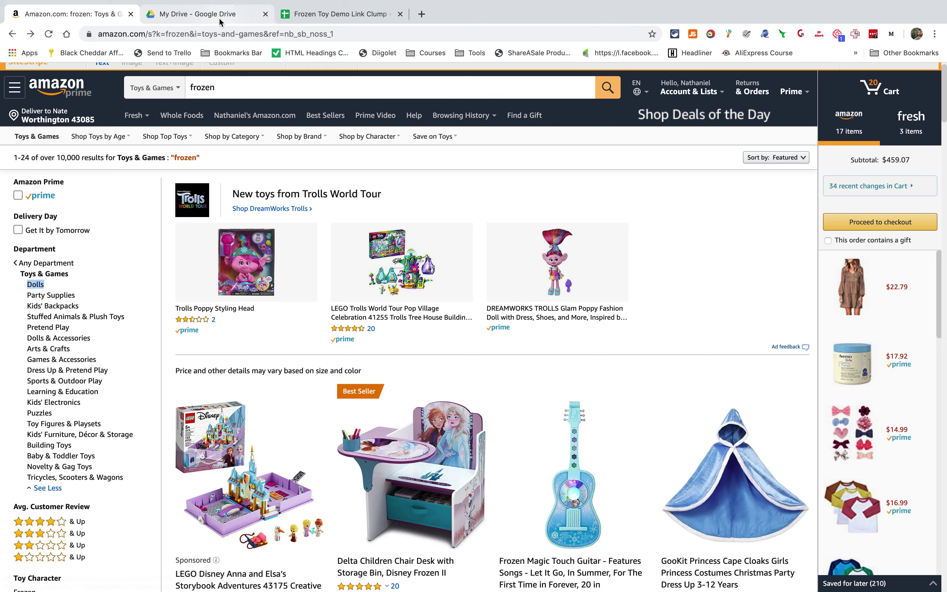
pyautogui.click(254, 19)
pyautogui.click(301, 19)
pyautogui.hotkey('ctrl', 'v')
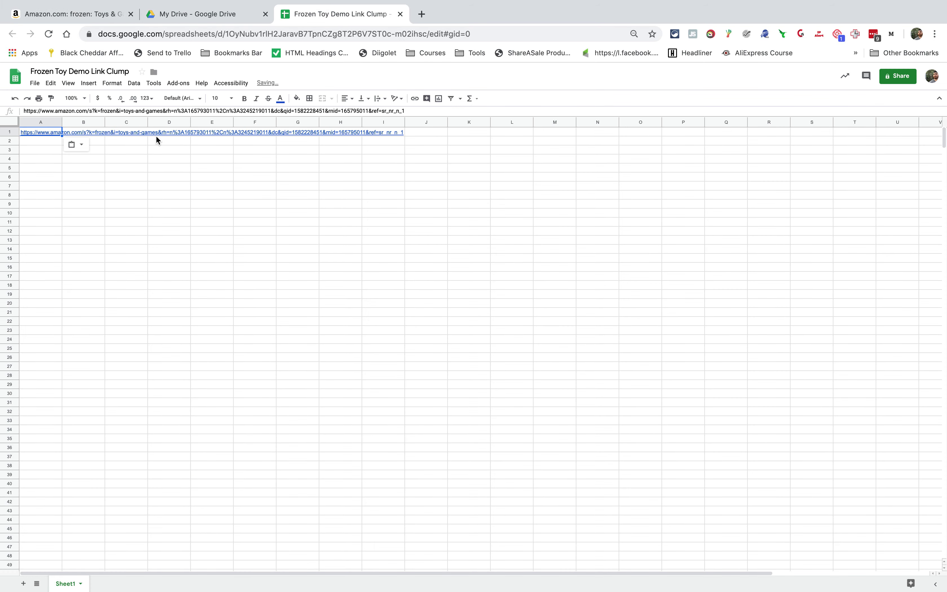
# Copy the Party Supplies department's link address from the Amazon results and paste it into cell A2 of the spreadsheet
pyautogui.click(111, 4)
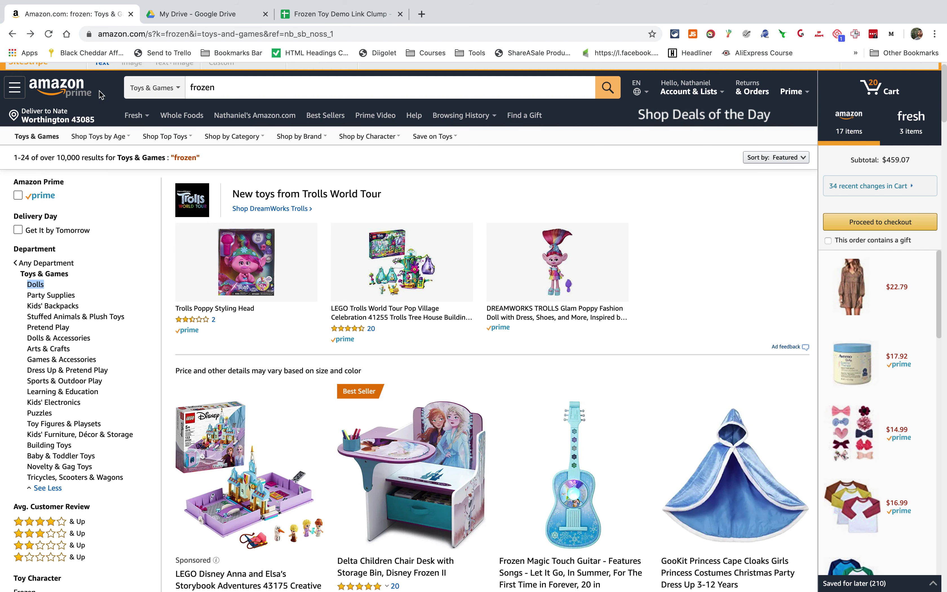
pyautogui.rightClick(51, 297)
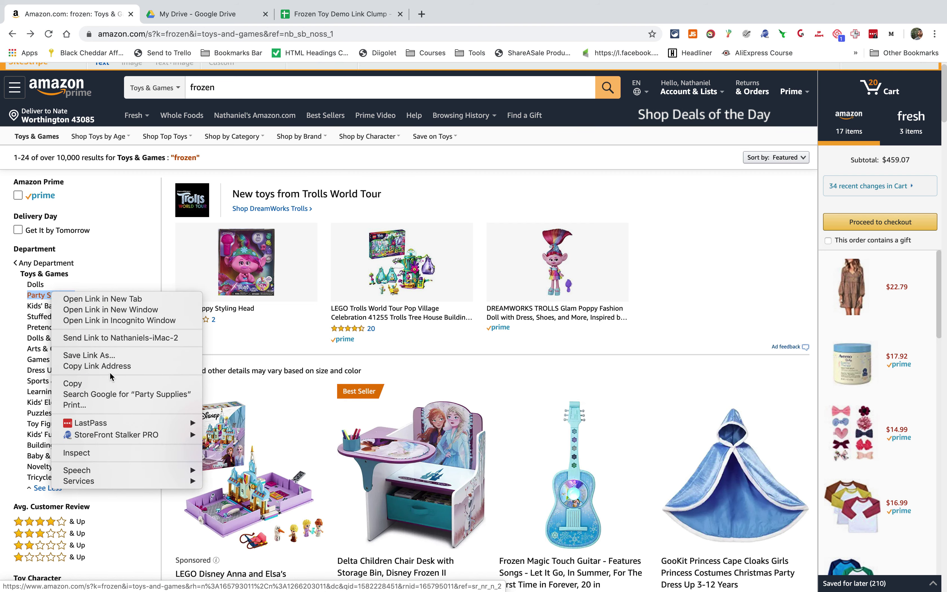
pyautogui.click(118, 364)
pyautogui.click(338, 15)
pyautogui.click(46, 143)
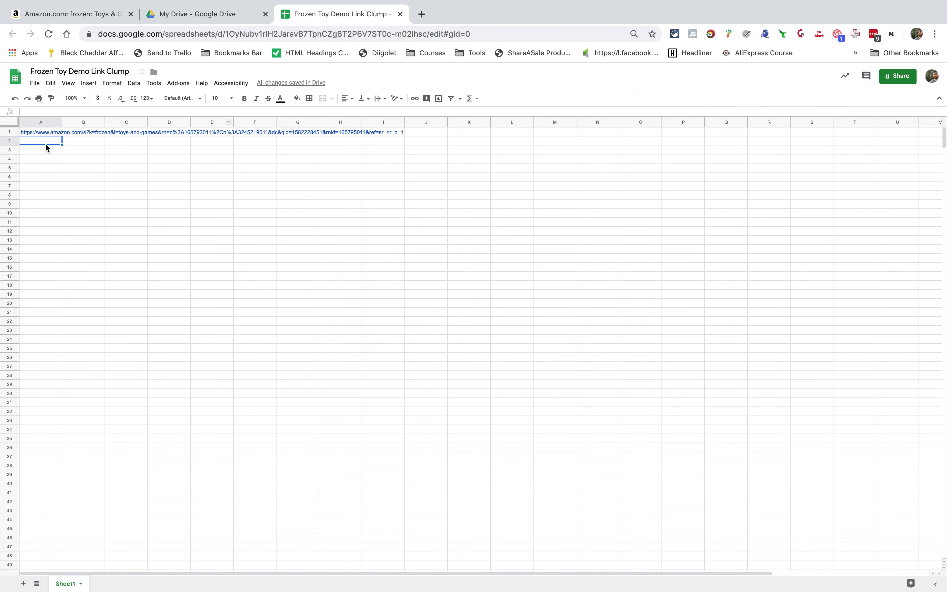
pyautogui.hotkey('ctrl', 'v')
pyautogui.click(117, 204)
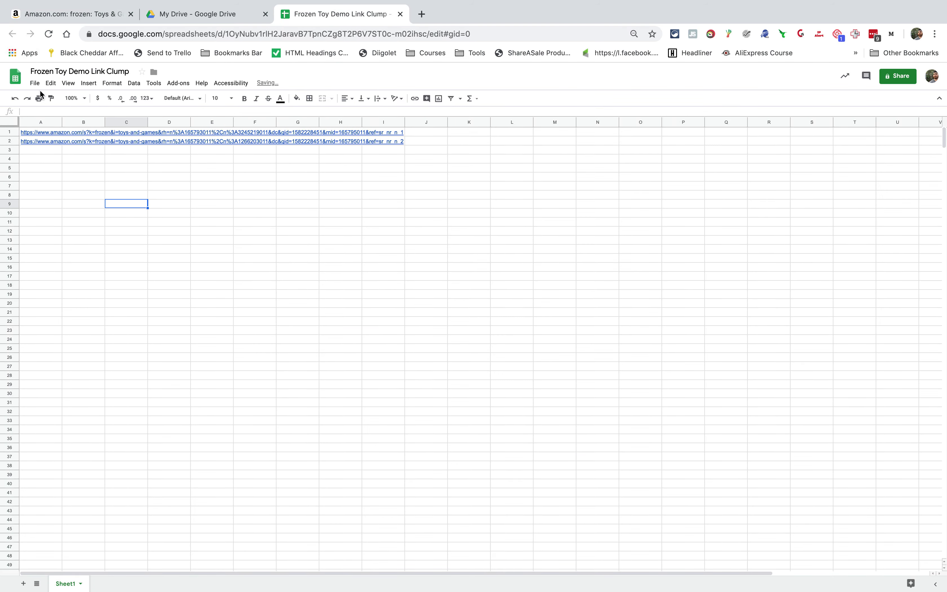
# Download the current sheet with the department links as a CSV file
pyautogui.click(35, 83)
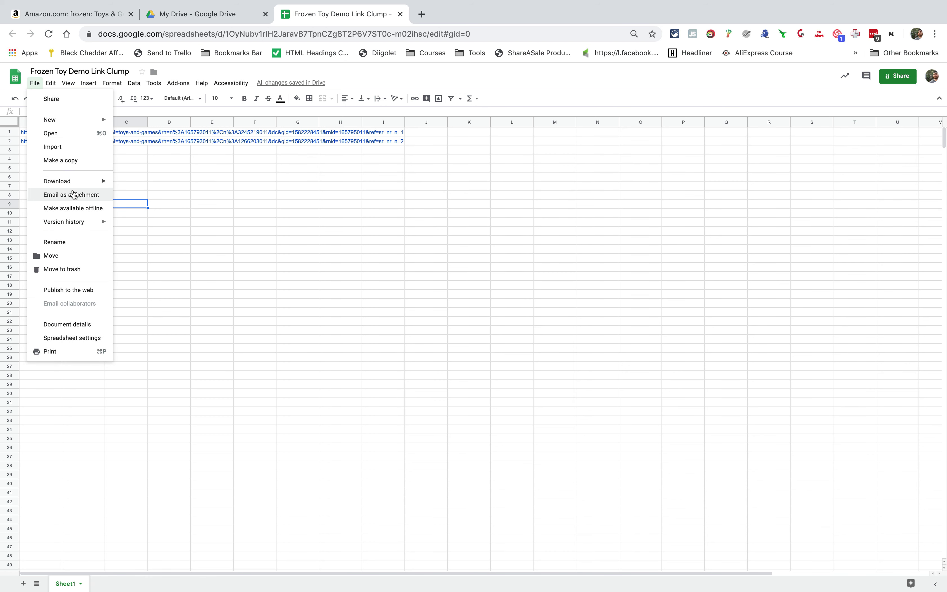
pyautogui.moveTo(74, 181)
pyautogui.click(177, 239)
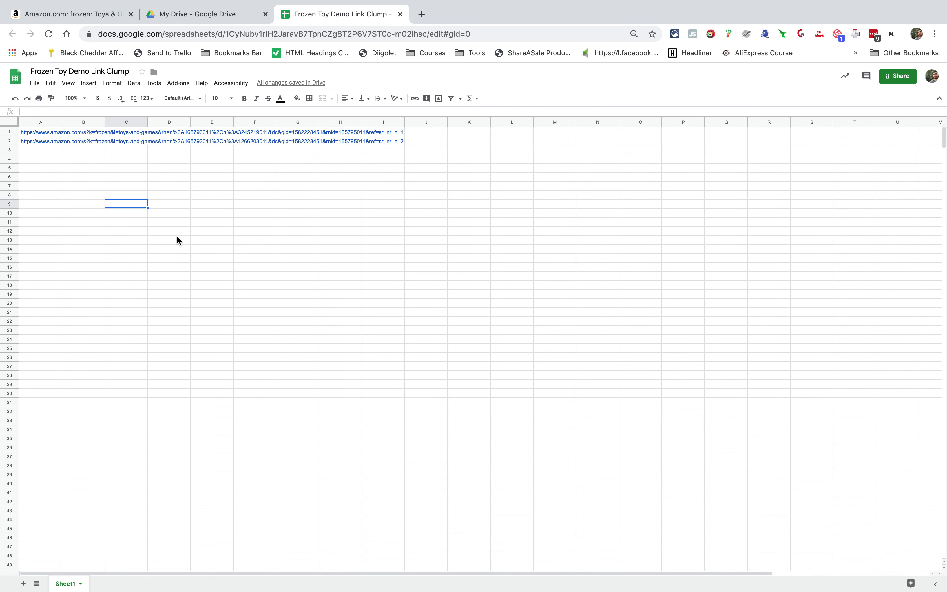
# From the Amazon results, load "Frozen Toy Demo Link Clump - Sheet1.csv" into the StoreFront Stalker PRO extension's Multi Page Download form
pyautogui.click(100, 14)
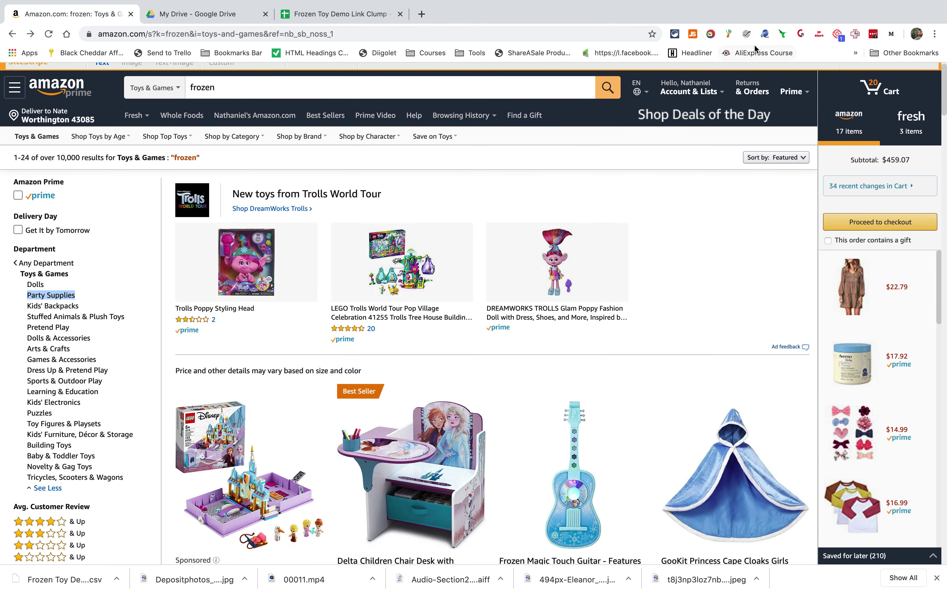
pyautogui.click(765, 33)
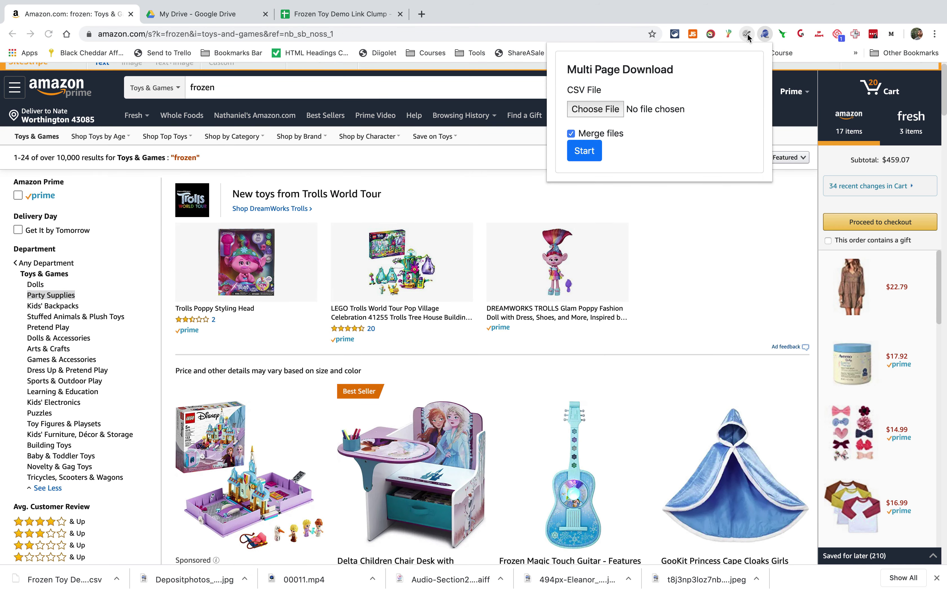
pyautogui.rightClick(761, 34)
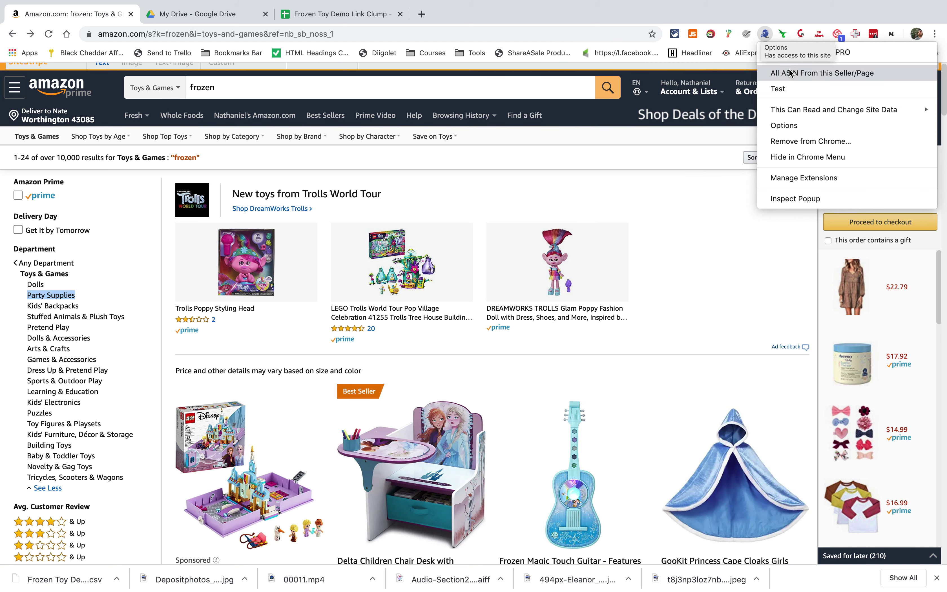
pyautogui.click(765, 33)
pyautogui.click(765, 33)
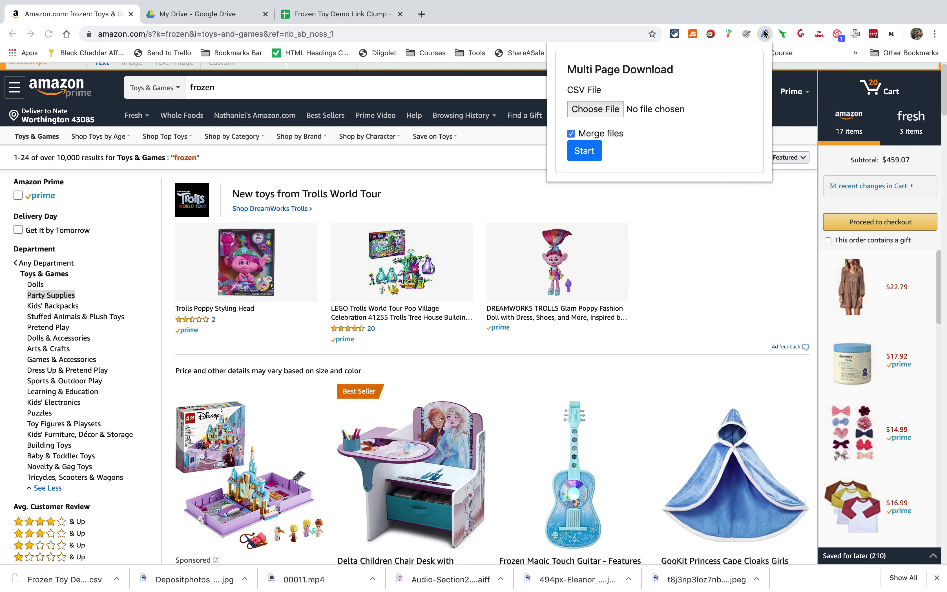
pyautogui.click(596, 109)
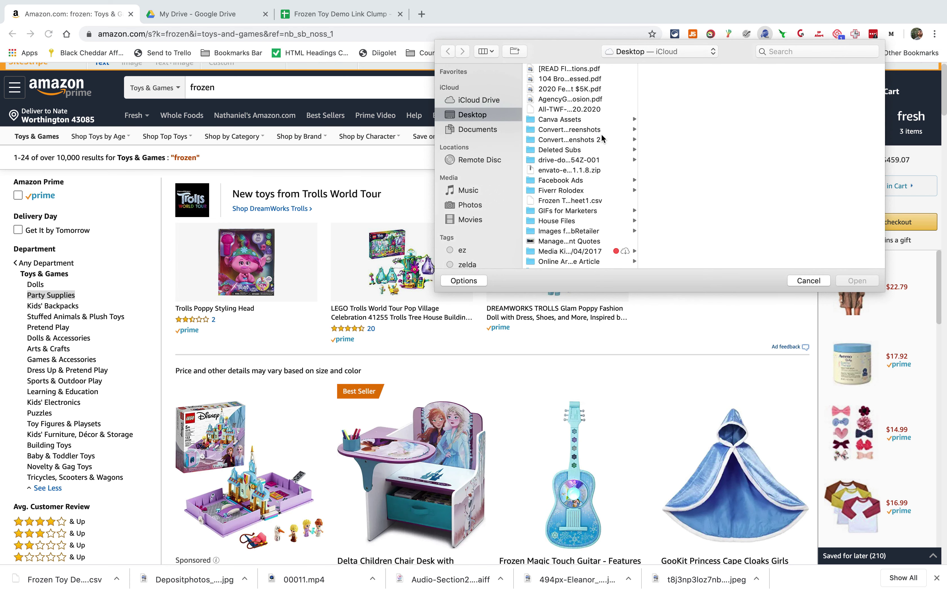
pyautogui.scroll(-4, 576, 177)
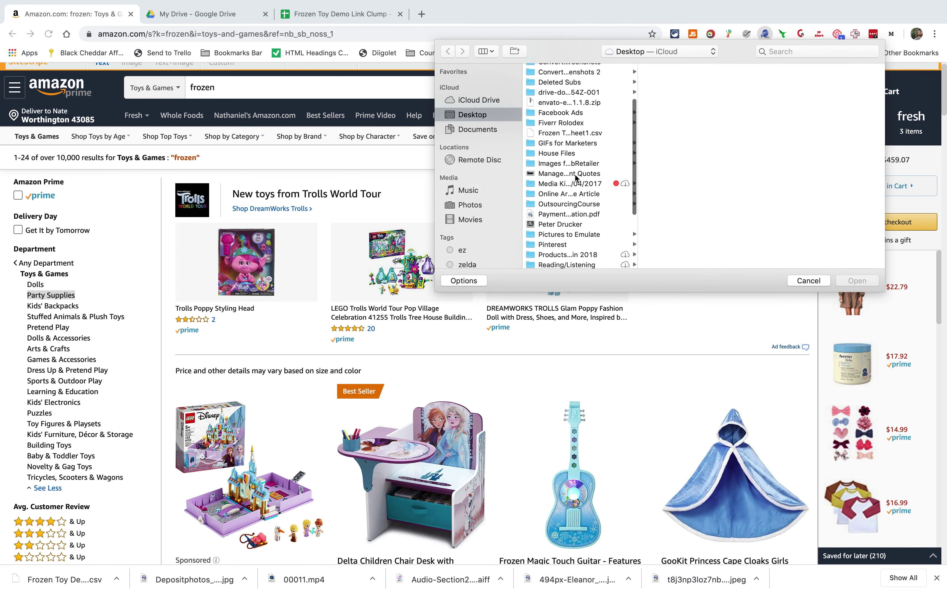
pyautogui.click(564, 134)
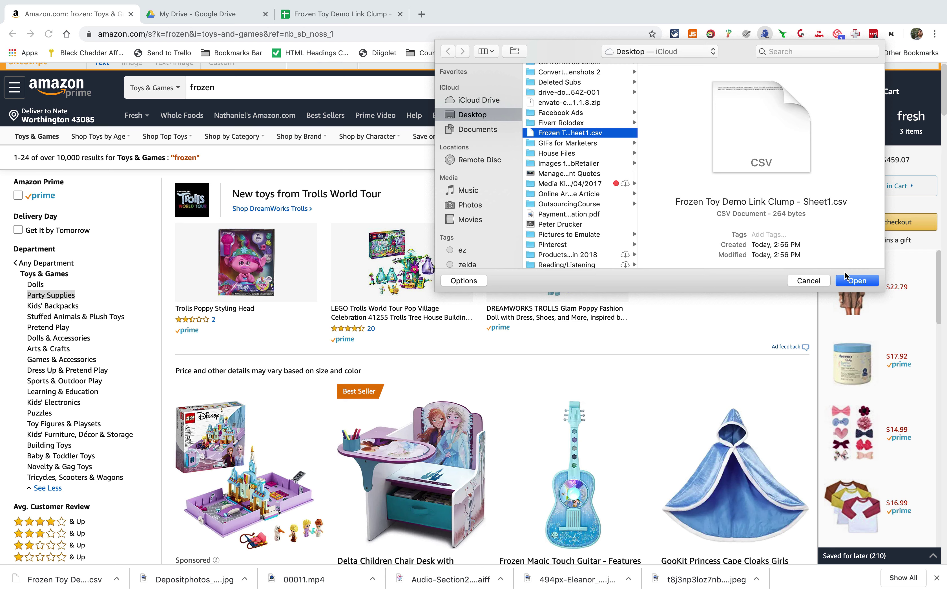
pyautogui.click(848, 281)
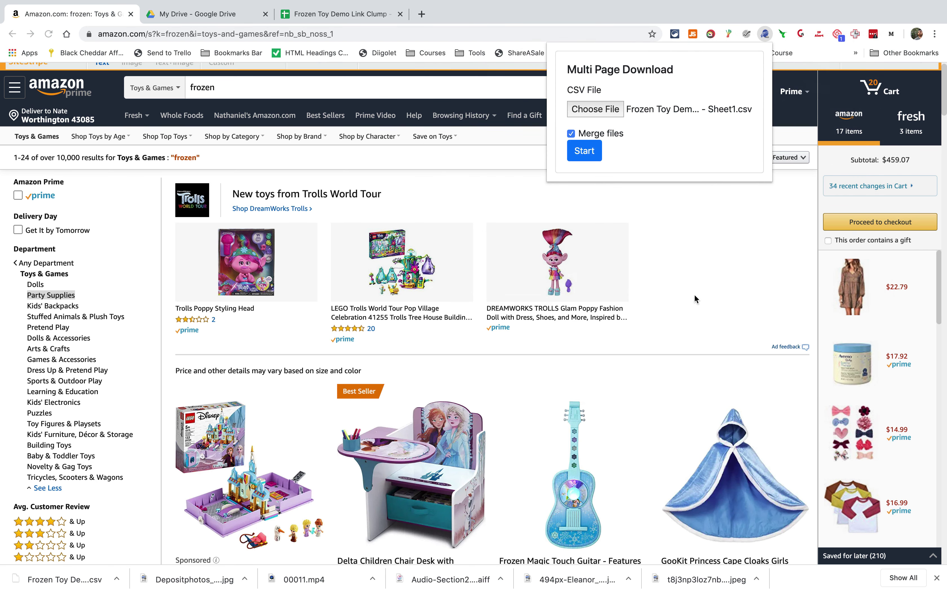
# Start the merged multi-page download, open the resulting bulk_merged.csv and go to the last row of its table
pyautogui.click(584, 151)
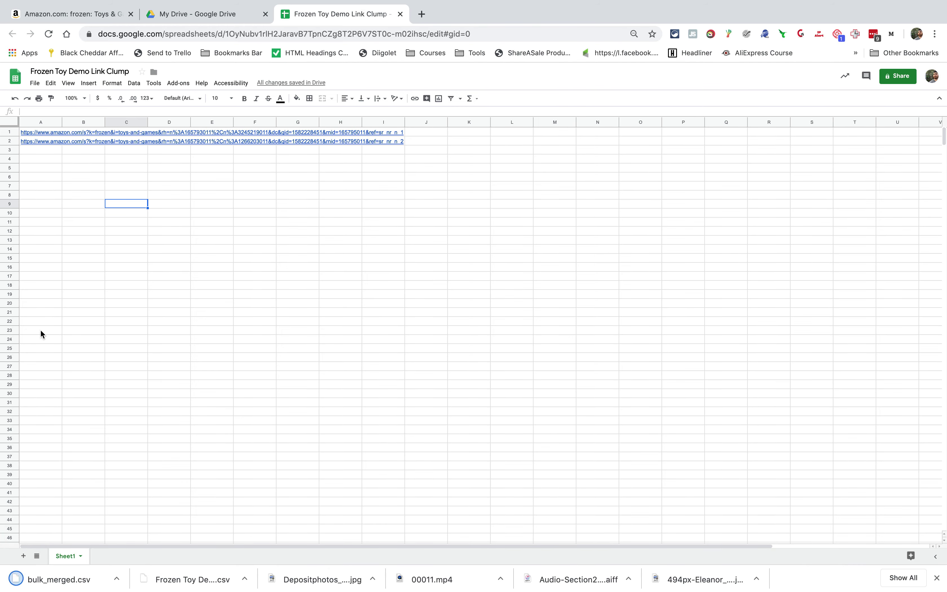
pyautogui.click(56, 579)
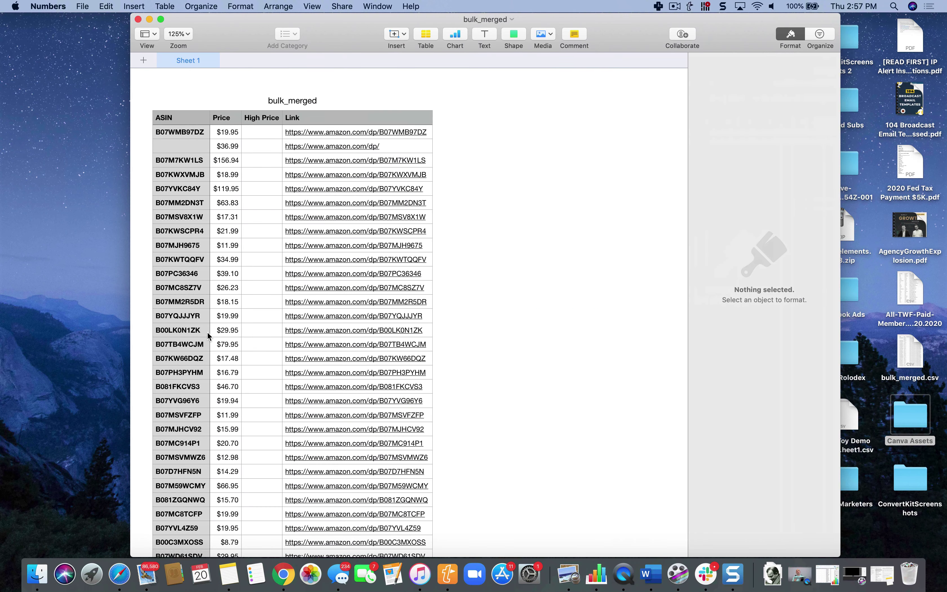
pyautogui.click(207, 335)
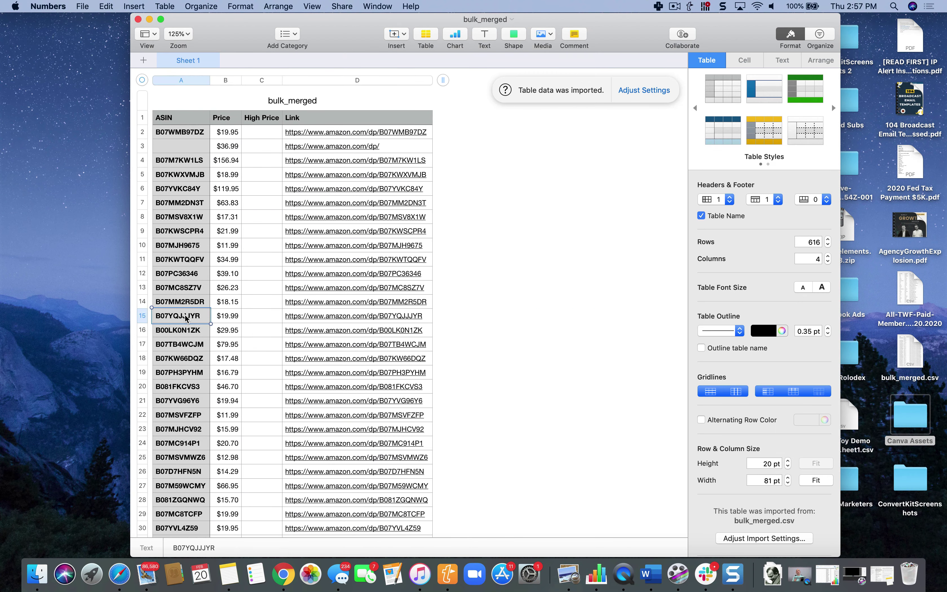
pyautogui.hotkey('alt', 'Down')
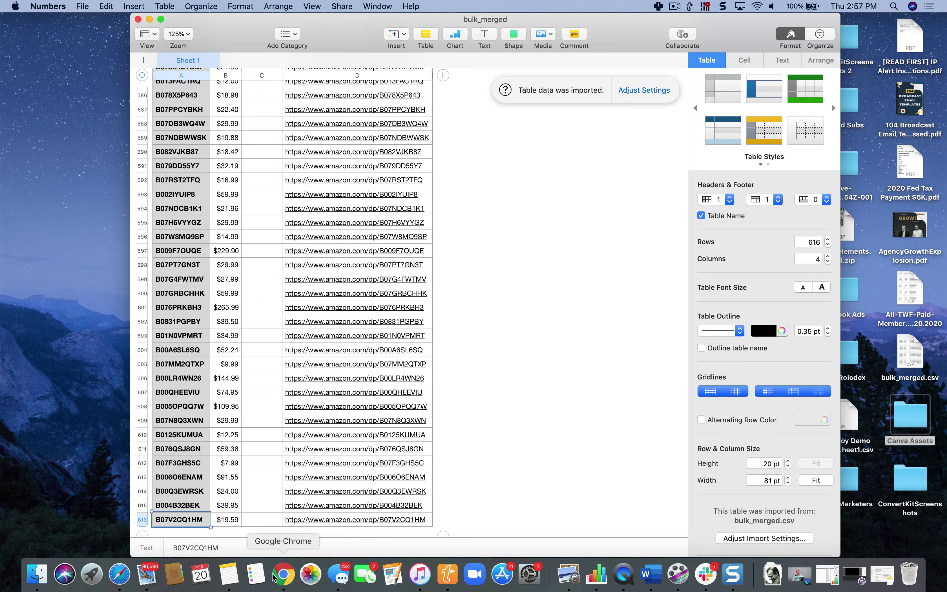
# Return to the link spreadsheet in Chrome and clear the department links from cells A2 and A1
pyautogui.click(273, 576)
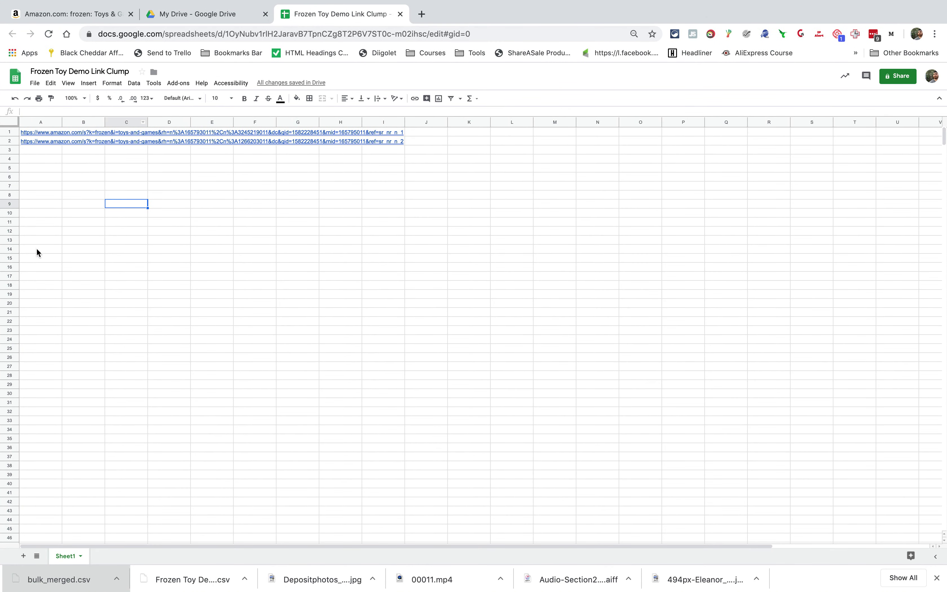
pyautogui.click(203, 17)
pyautogui.click(95, 10)
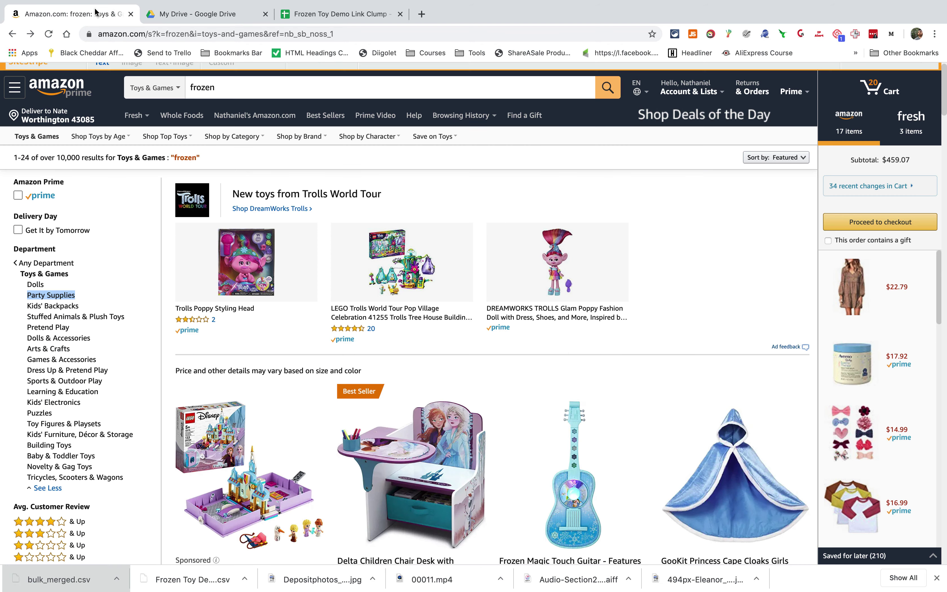
pyautogui.click(303, 14)
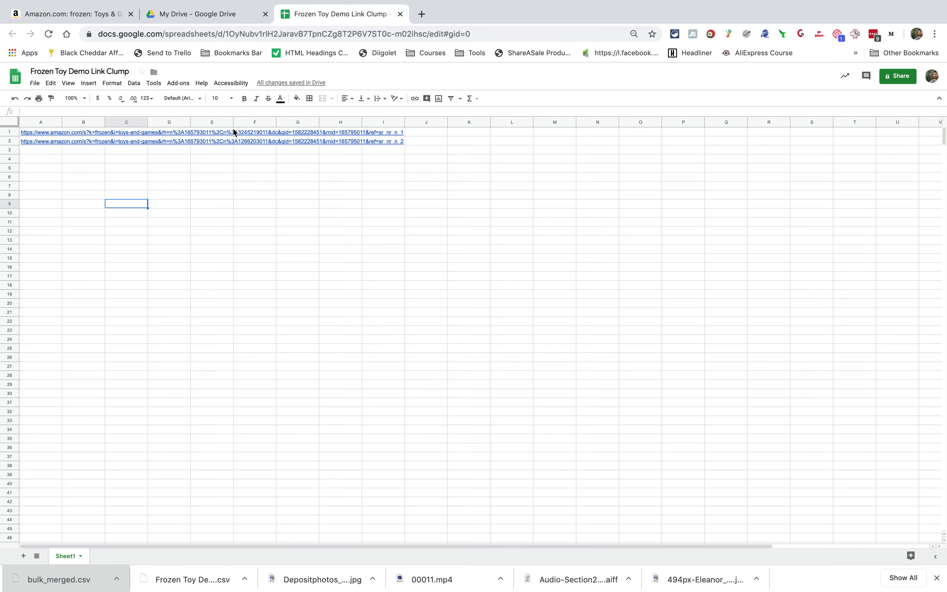
pyautogui.click(36, 150)
pyautogui.press('Delete')
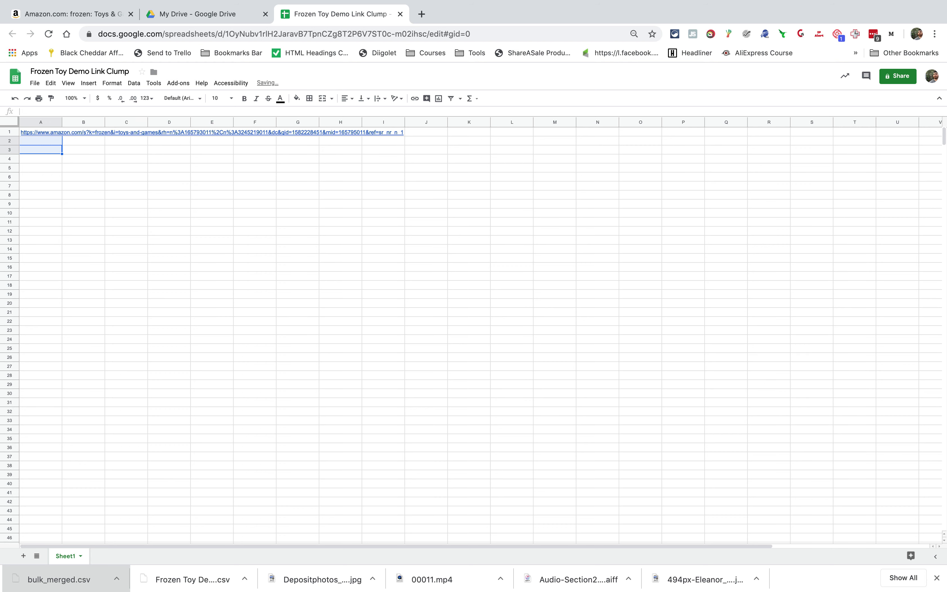
pyautogui.press('Up')
pyautogui.press('Up')
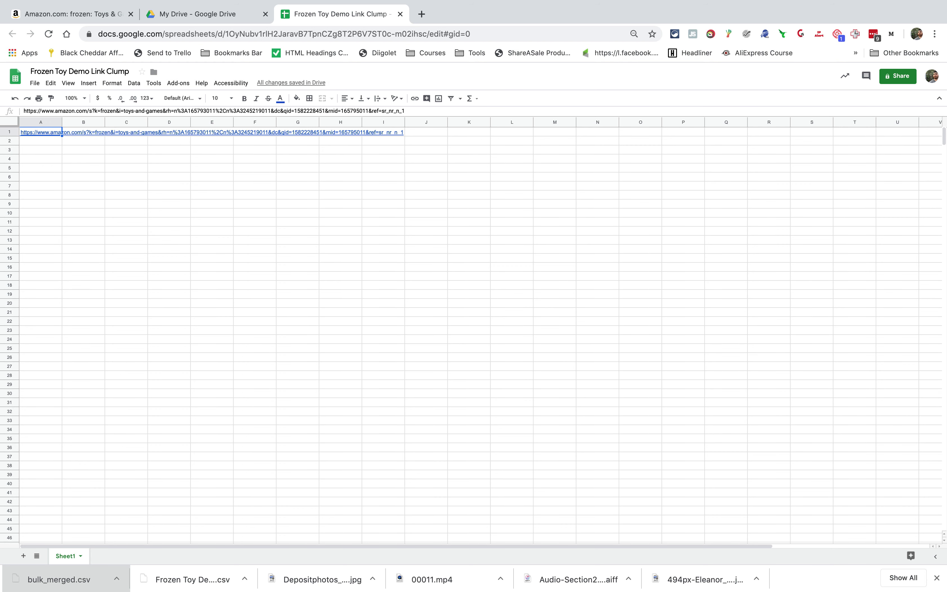
pyautogui.press('Delete')
pyautogui.click(247, 250)
# Copy all Toys & Games department links, Dolls through Tricycles, Scooters & Wagons, from the Amazon results and paste them from cell A1 downward
pyautogui.click(223, 12)
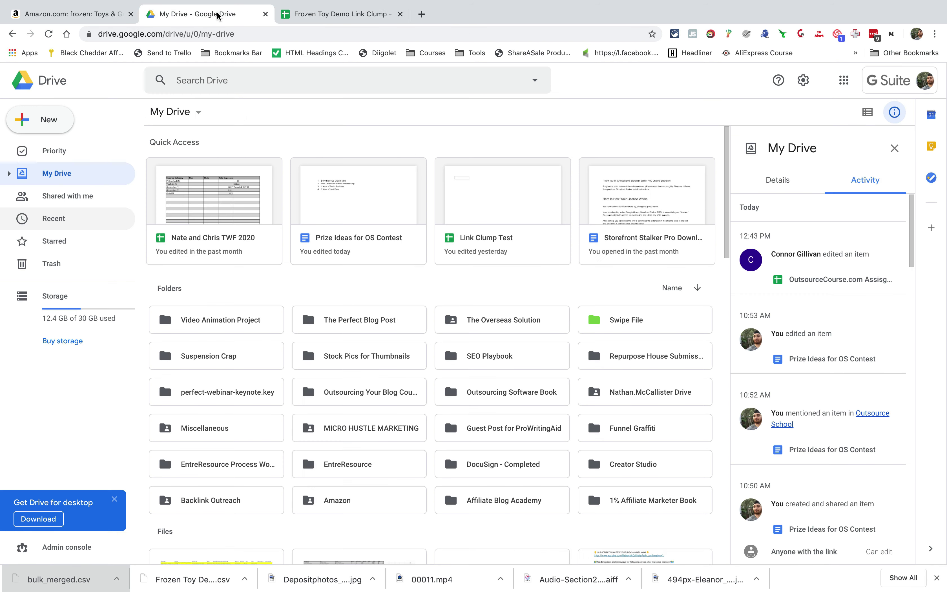
pyautogui.click(86, 17)
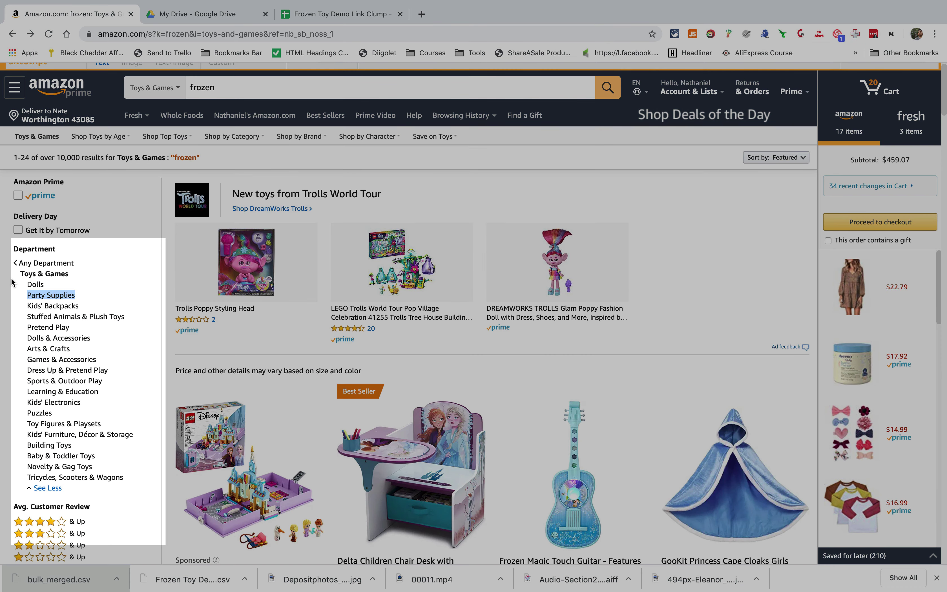
pyautogui.moveTo(81, 338); pyautogui.dragTo(132, 482)
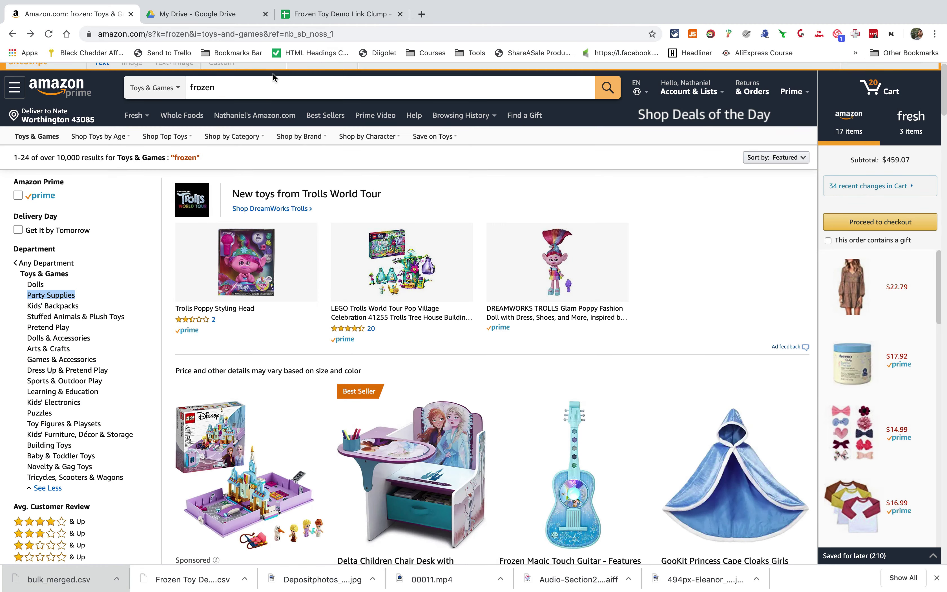
pyautogui.click(336, 14)
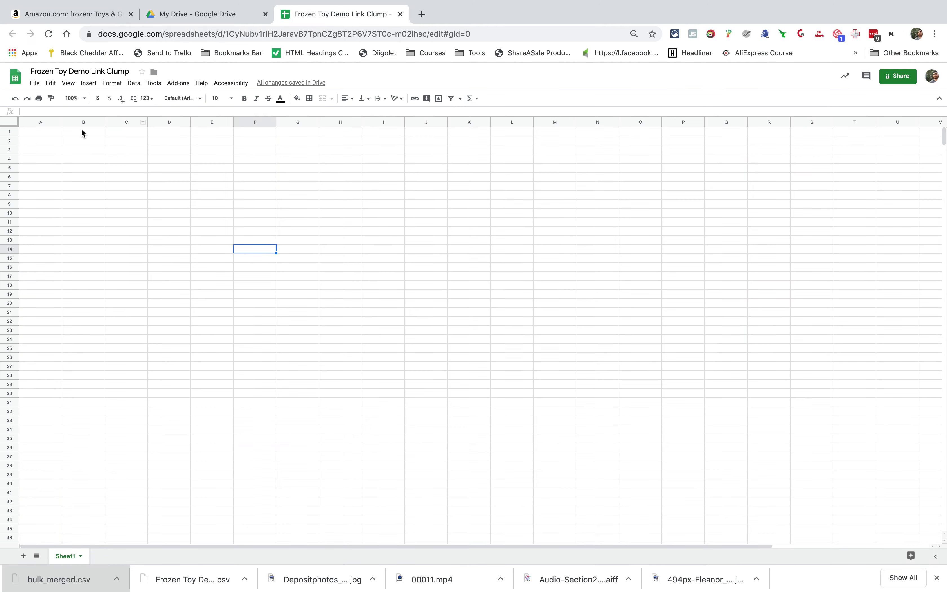
pyautogui.click(38, 133)
pyautogui.hotkey('ctrl', 'v')
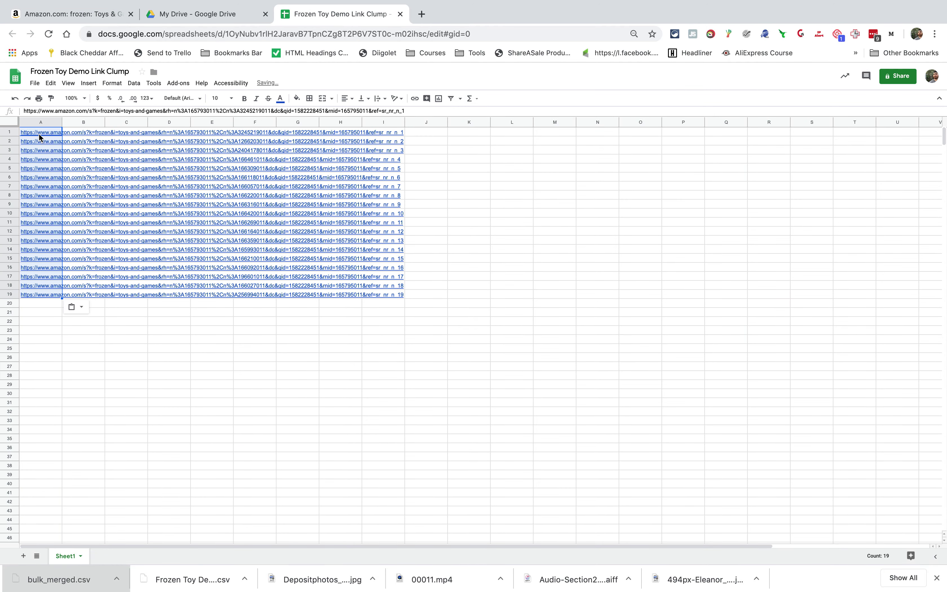
pyautogui.click(167, 340)
# Download the sheet holding the full list of department links as a comma-separated values file
pyautogui.click(34, 83)
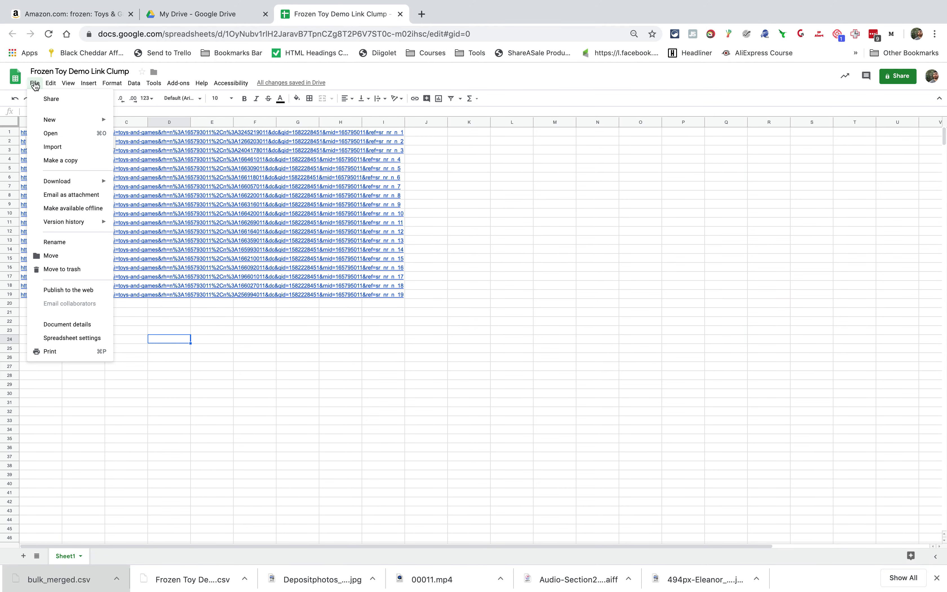
pyautogui.moveTo(75, 183)
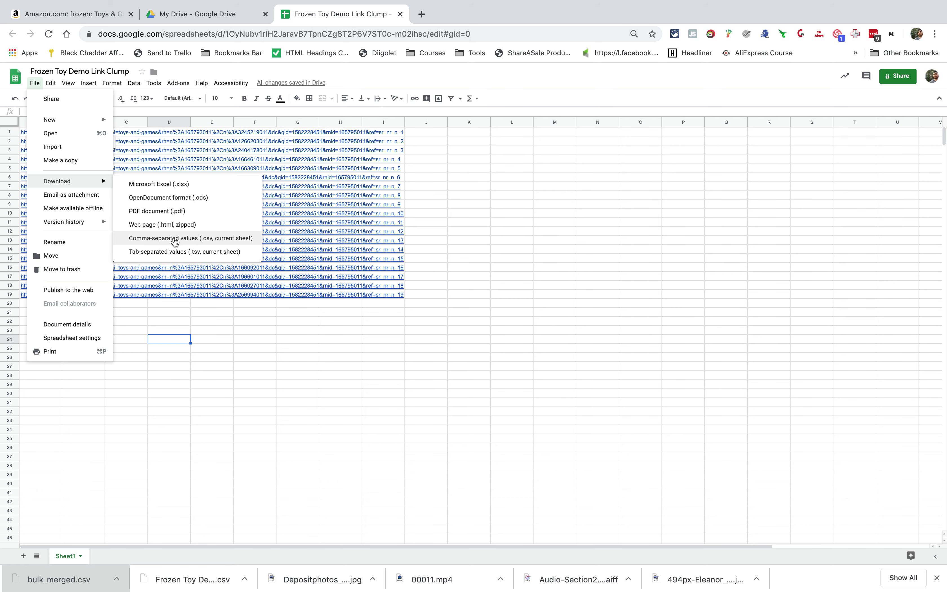
pyautogui.click(174, 239)
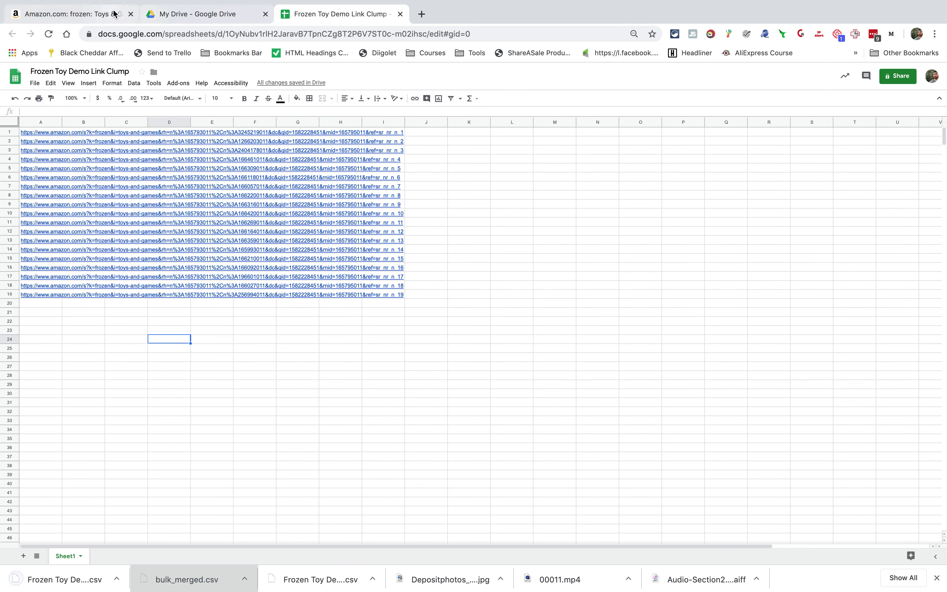
# From the Amazon results, load the new link CSV ending in "Sheet1 (1).csv" into Multi Page Download and start it with merged files
pyautogui.click(104, 15)
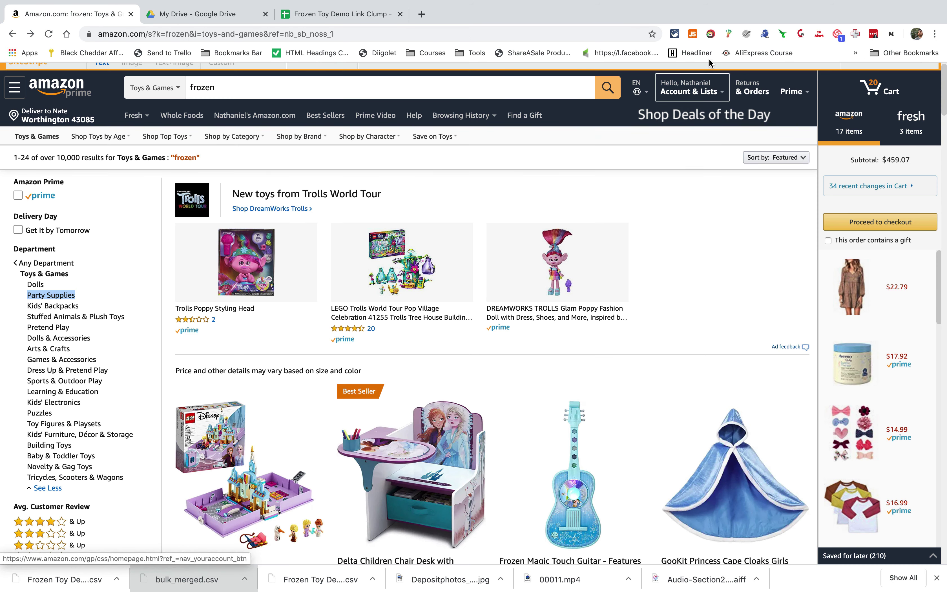
pyautogui.click(765, 35)
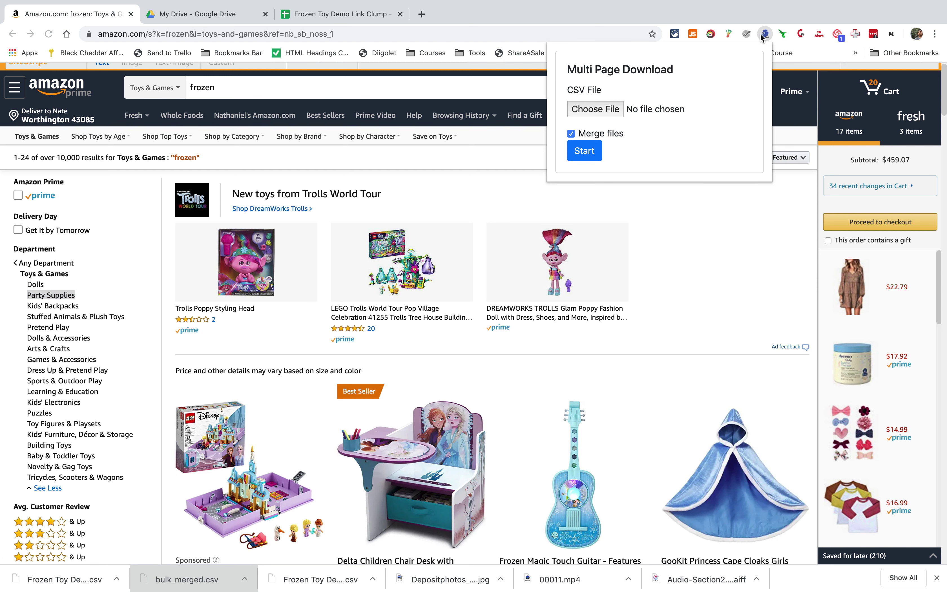
pyautogui.click(596, 110)
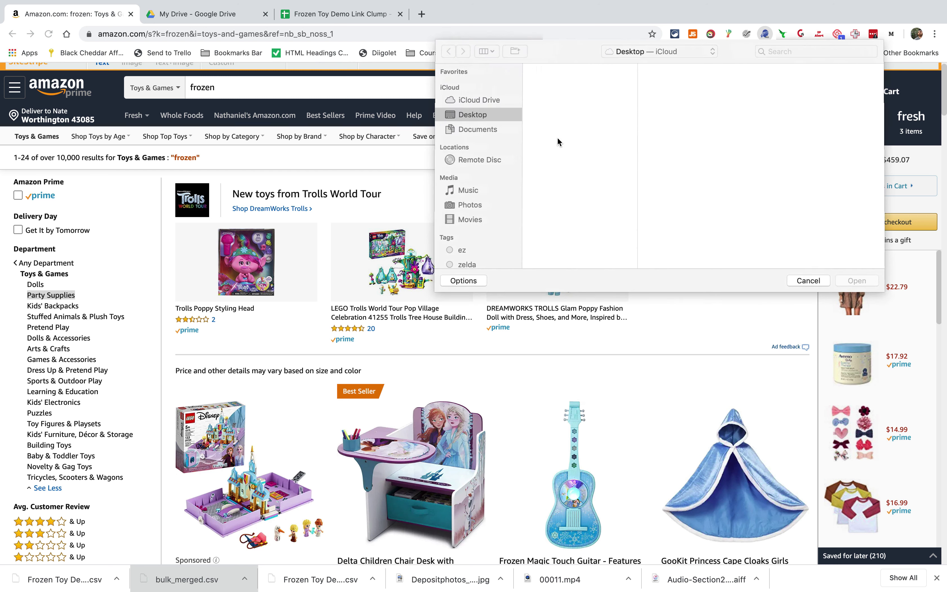
pyautogui.scroll(-3, 568, 204)
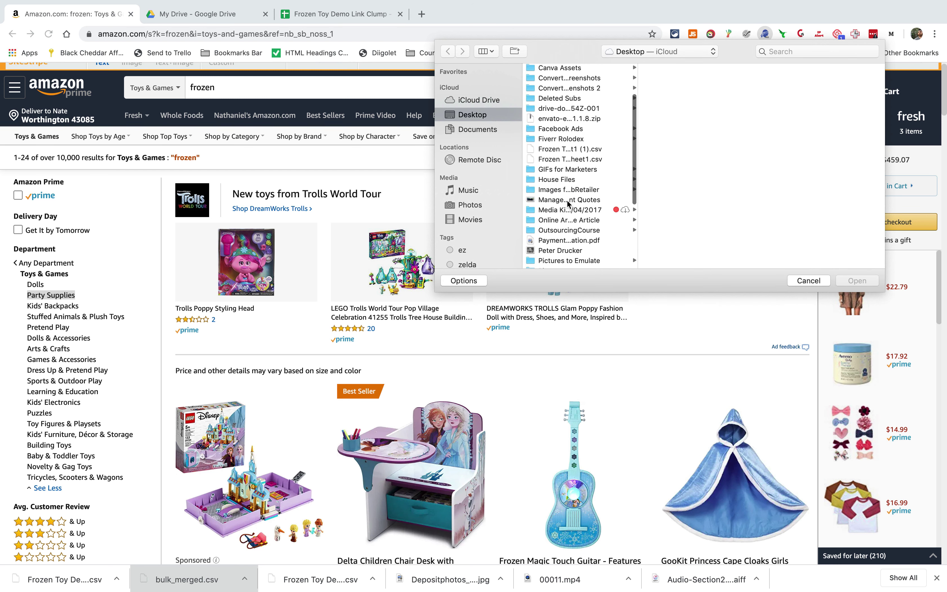
pyautogui.click(571, 151)
pyautogui.click(849, 285)
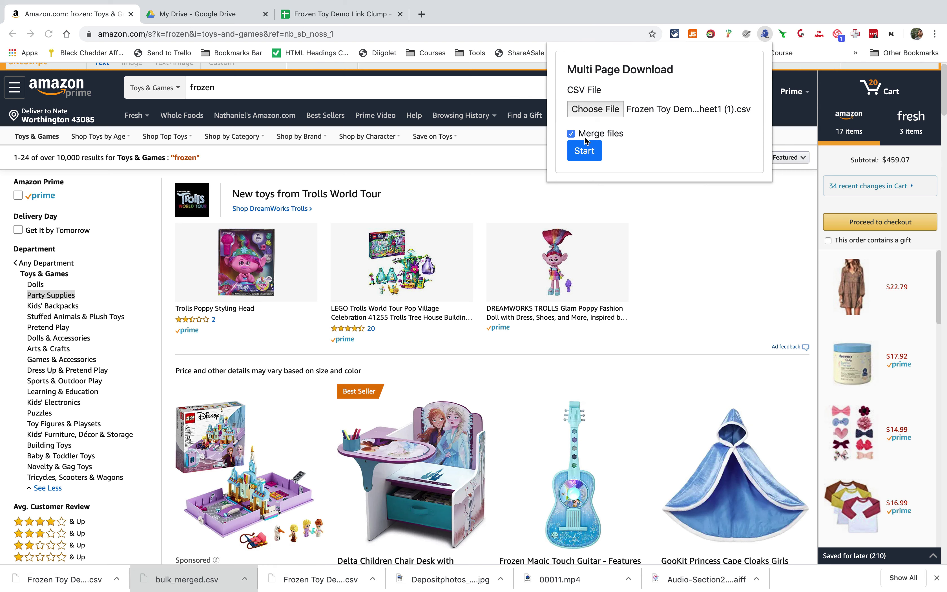
pyautogui.click(585, 152)
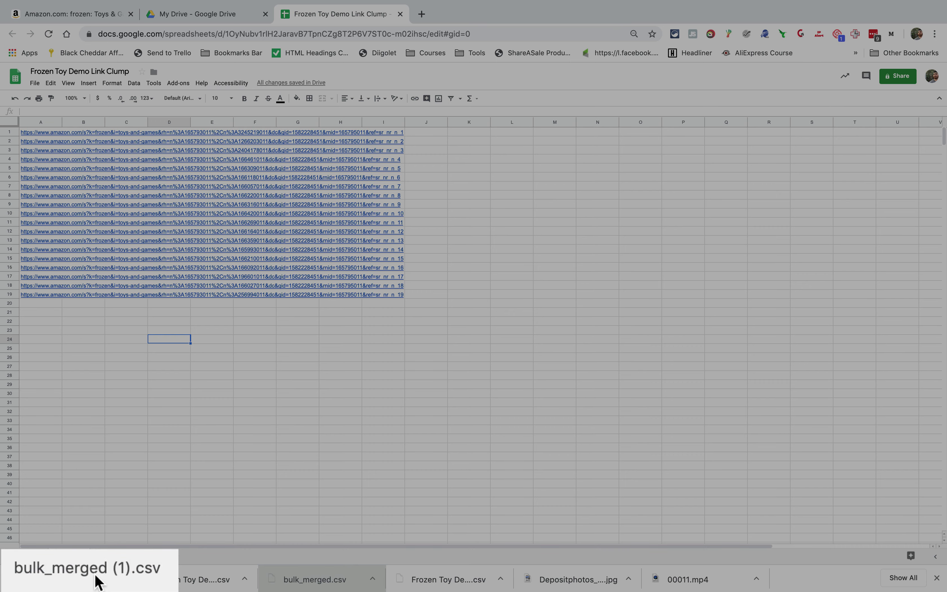
# Open bulk_merged (1).csv in Numbers and go to the last row of its table
pyautogui.click(98, 581)
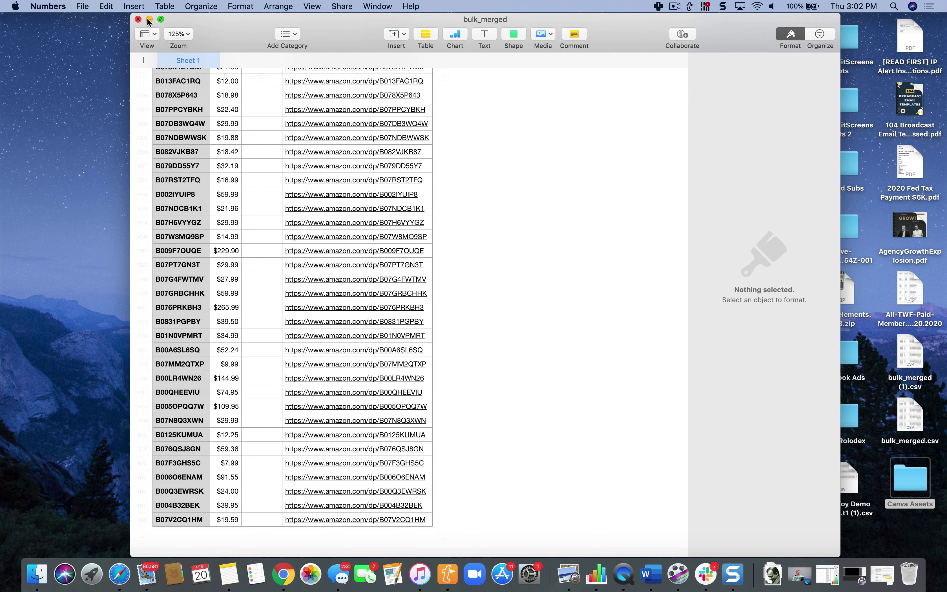
pyautogui.click(250, 141)
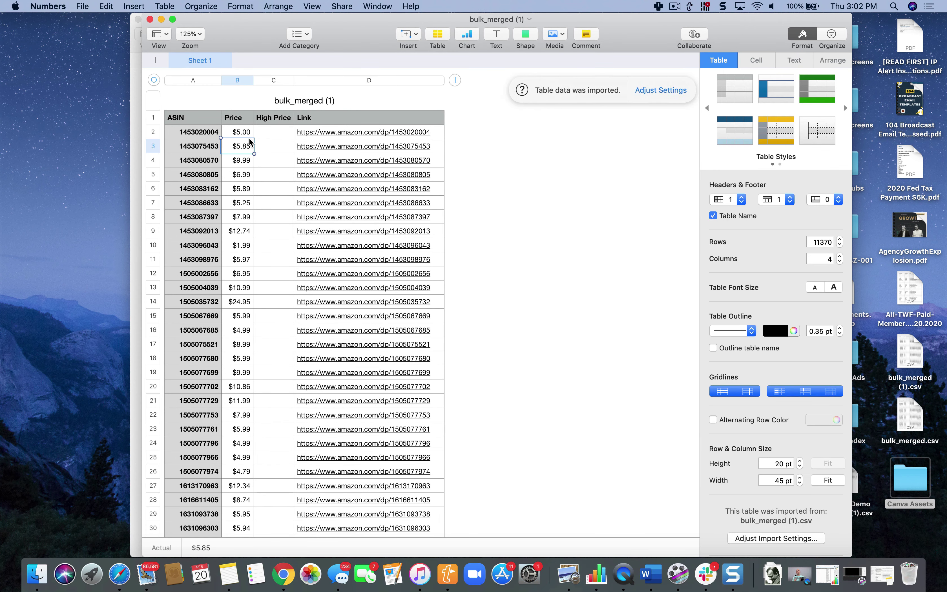
pyautogui.hotkey('alt', 'Down')
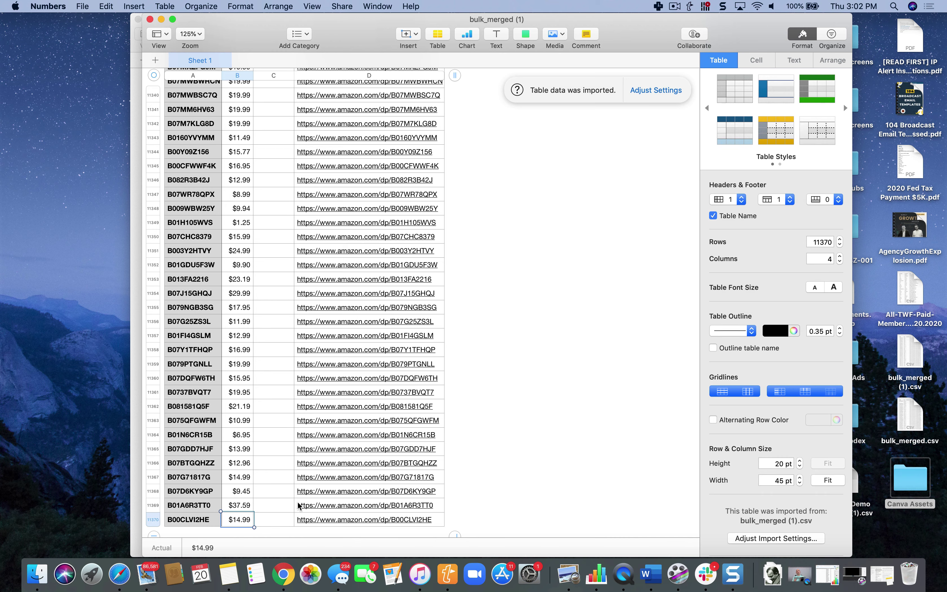
# Return to the Amazon results in Chrome and open the product page for LEGO Disney Anna and Elsa's Storybook Adventures 43175
pyautogui.click(284, 573)
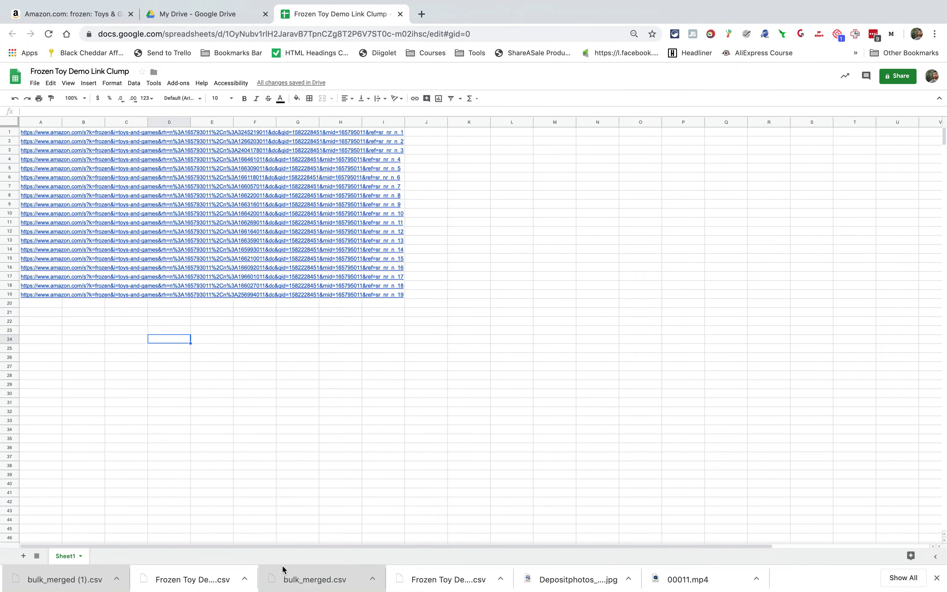
pyautogui.click(205, 14)
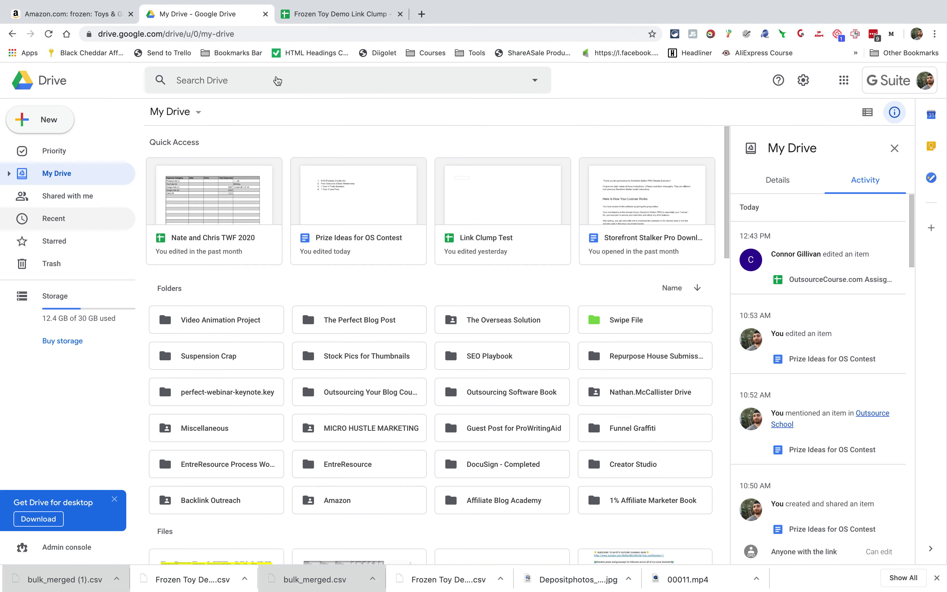
pyautogui.click(320, 15)
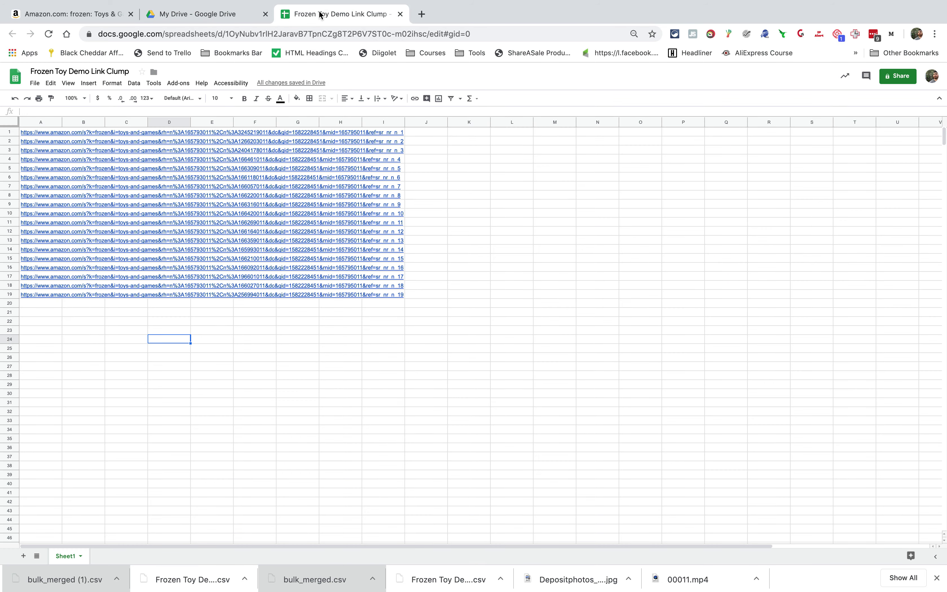
pyautogui.click(62, 14)
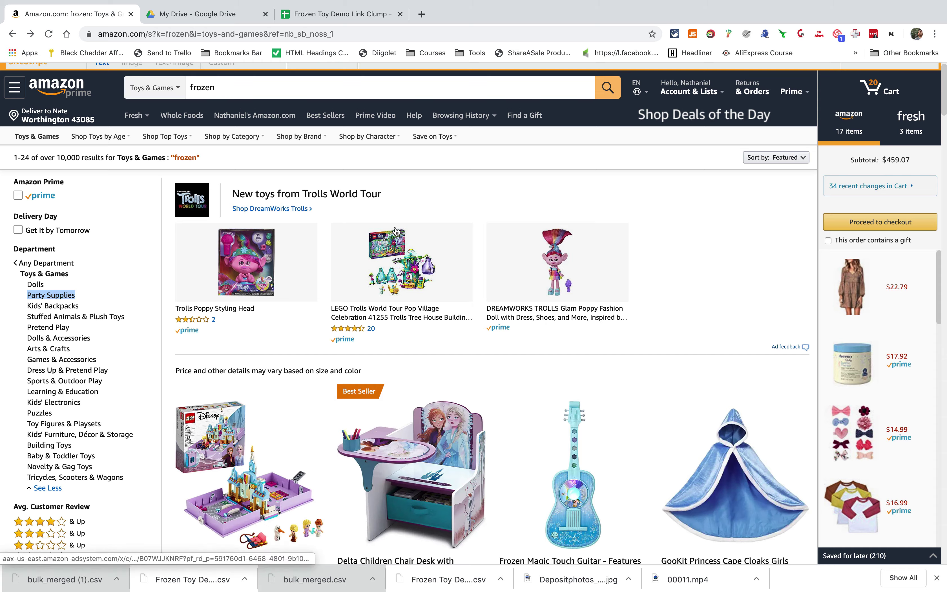
pyautogui.scroll(-3, 396, 231)
pyautogui.scroll(-10, 415, 491)
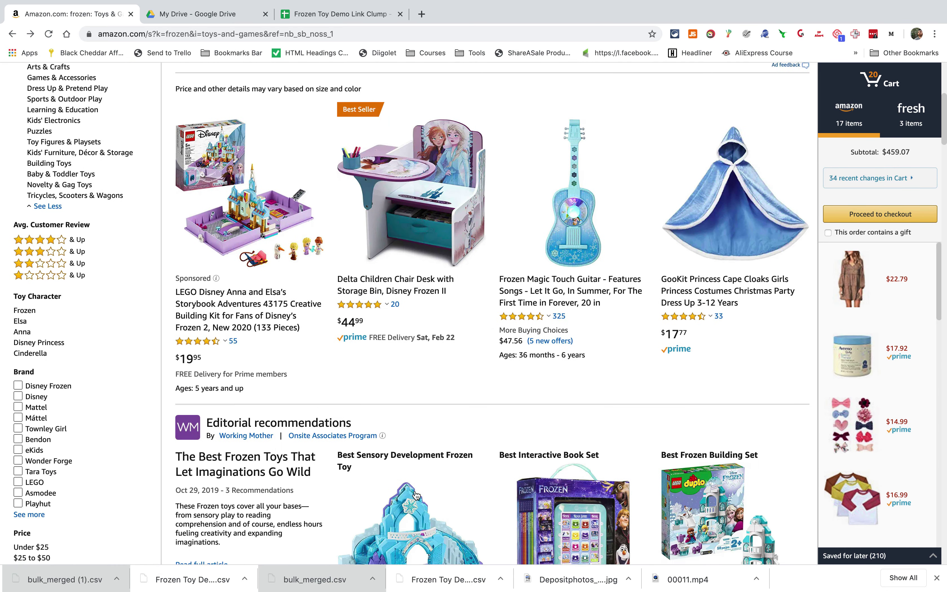
pyautogui.scroll(-2, 414, 472)
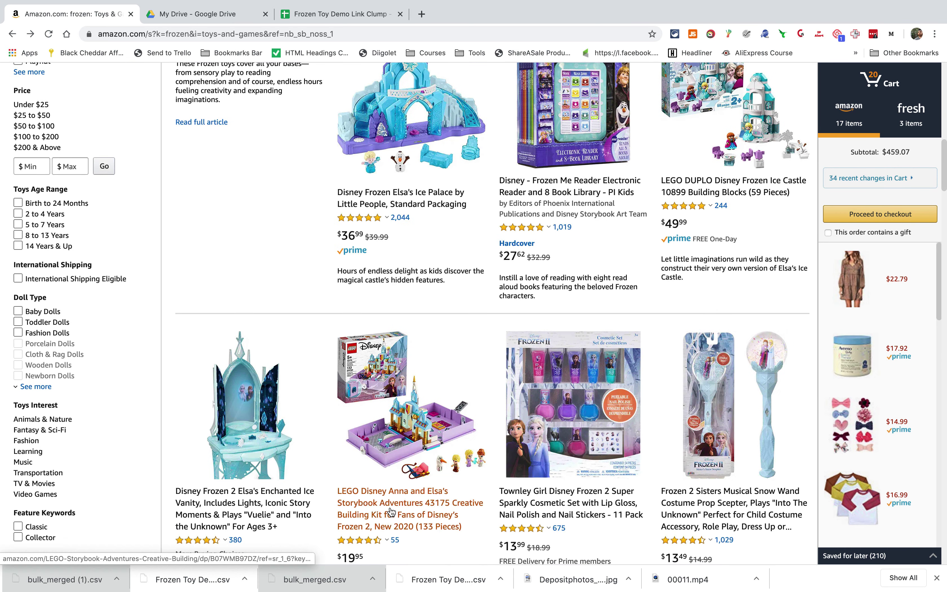
pyautogui.click(387, 505)
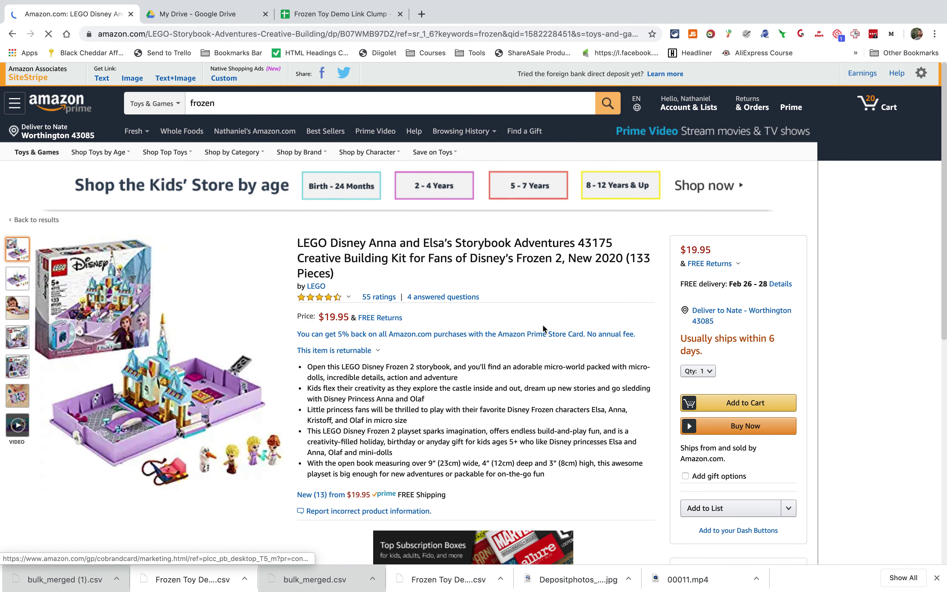
# Open the seller profile of Marco's Emporium from the LEGO product's other sellers and go to its storefront
pyautogui.scroll(-4, 744, 359)
pyautogui.scroll(-1, 745, 420)
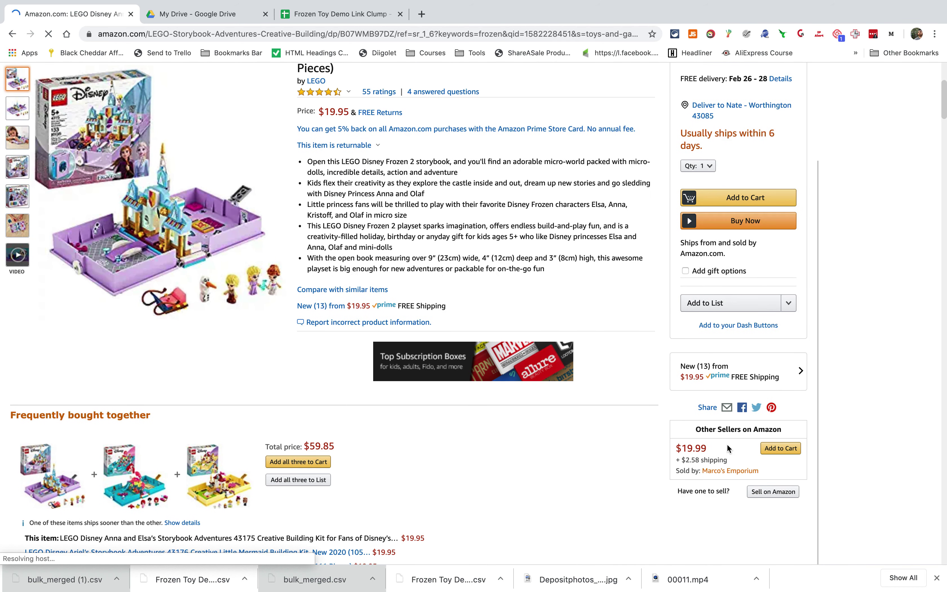
pyautogui.moveTo(720, 473)
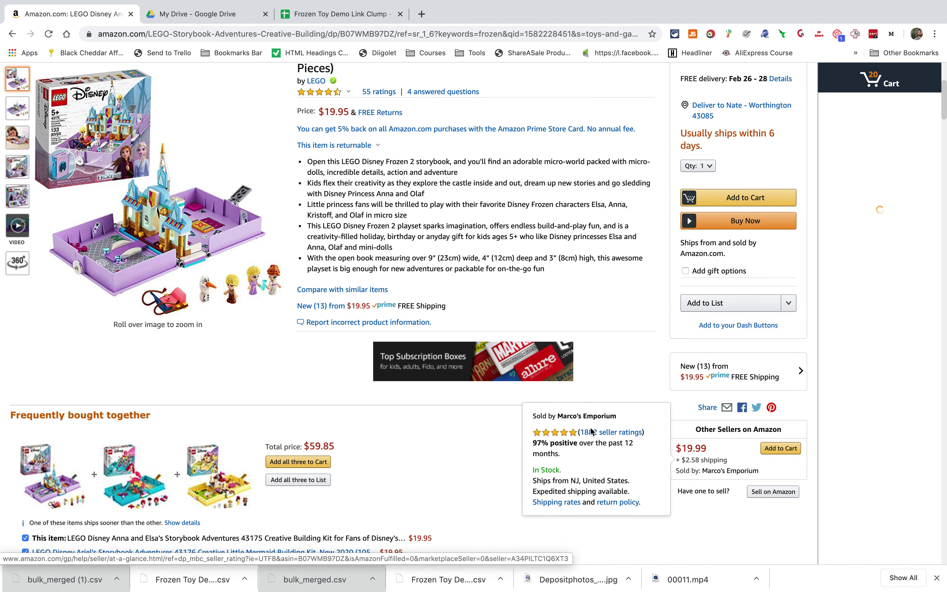
pyautogui.click(603, 436)
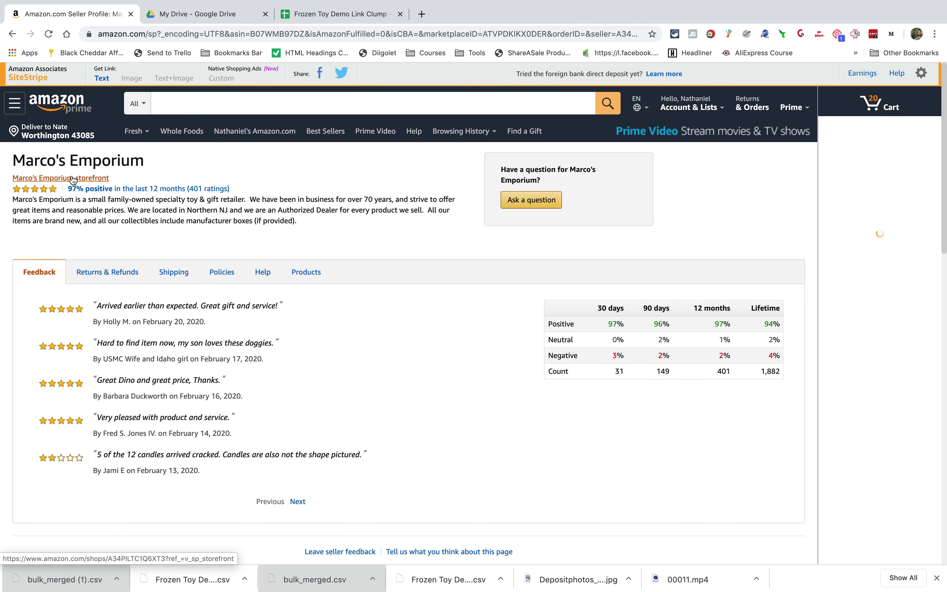
pyautogui.click(280, 243)
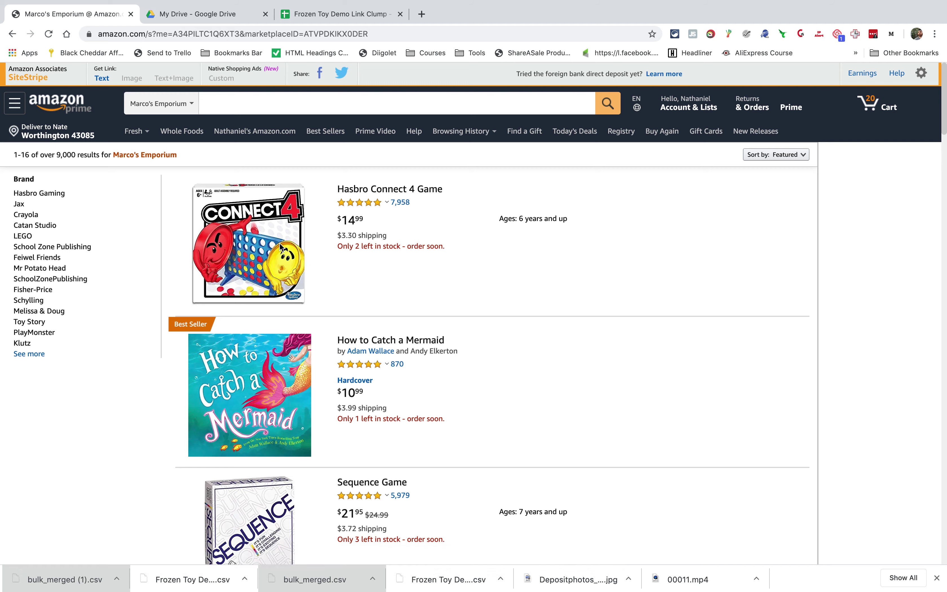
# Browse the first page of the Marco's Emporium storefront and open the full list of its brands
pyautogui.scroll(-20, 282, 242)
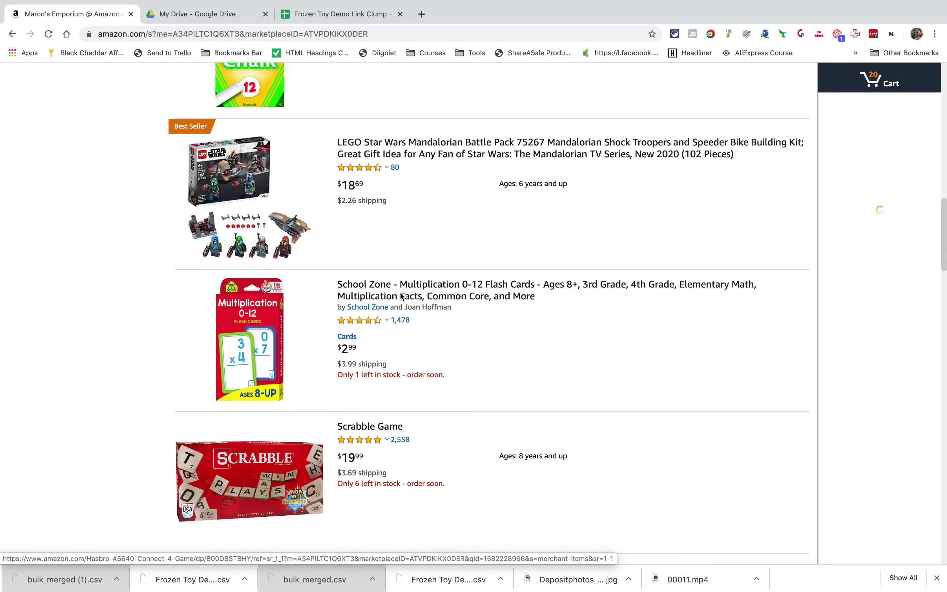
pyautogui.scroll(5, 400, 292)
pyautogui.scroll(-5, 401, 297)
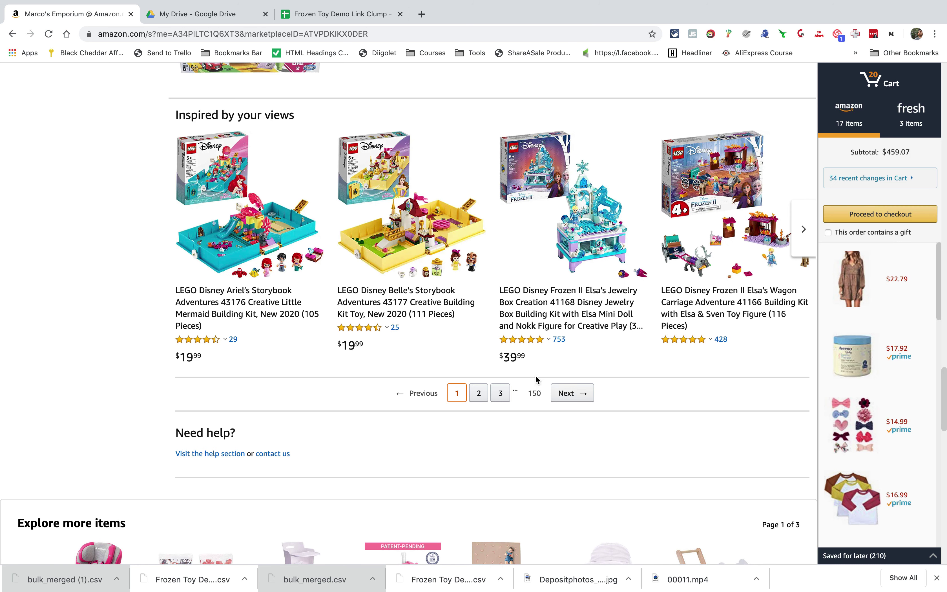
pyautogui.scroll(20, 550, 409)
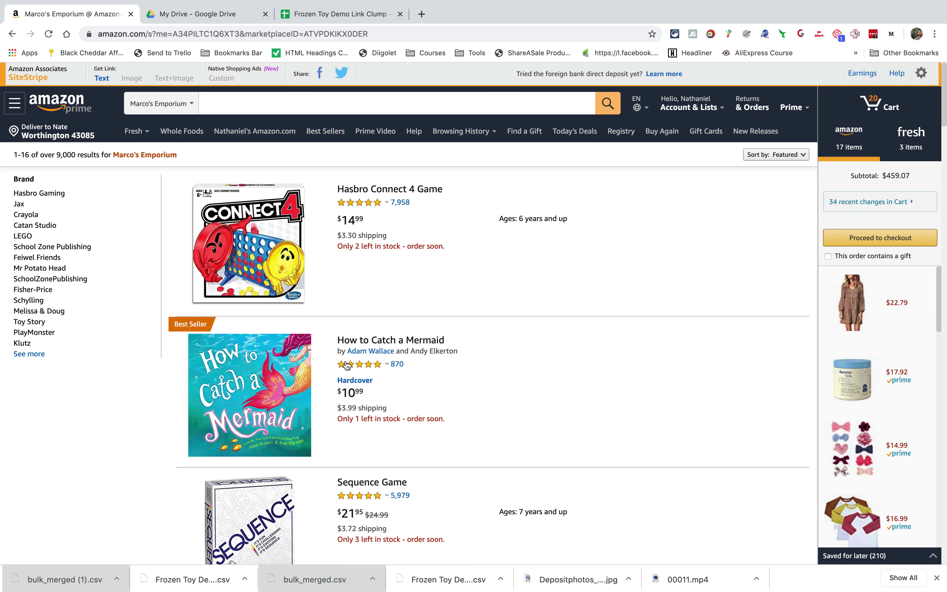
pyautogui.click(29, 353)
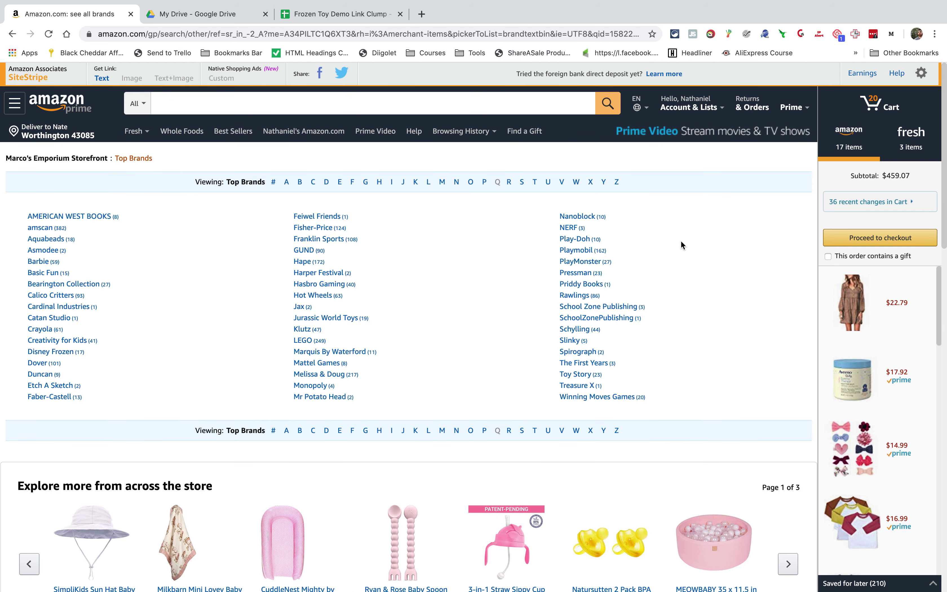
# Copy all the Top Brands links of Marco's Emporium and clear the old links from Sheet2 of the Frozen Toy Demo spreadsheet
pyautogui.moveTo(23, 207); pyautogui.dragTo(671, 404)
pyautogui.click(338, 14)
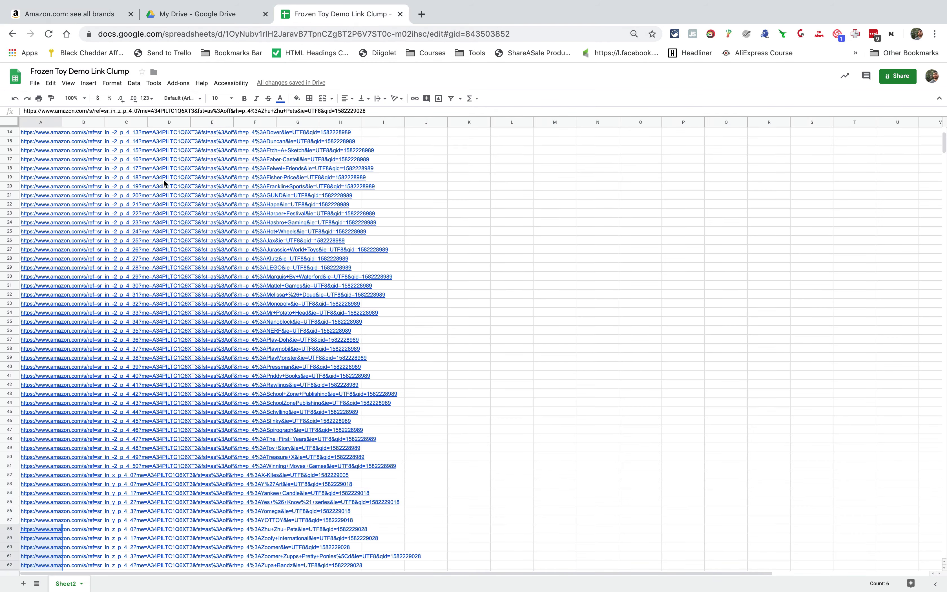
pyautogui.click(162, 197)
pyautogui.hotkey('ctrl', 'a')
pyautogui.press('Delete')
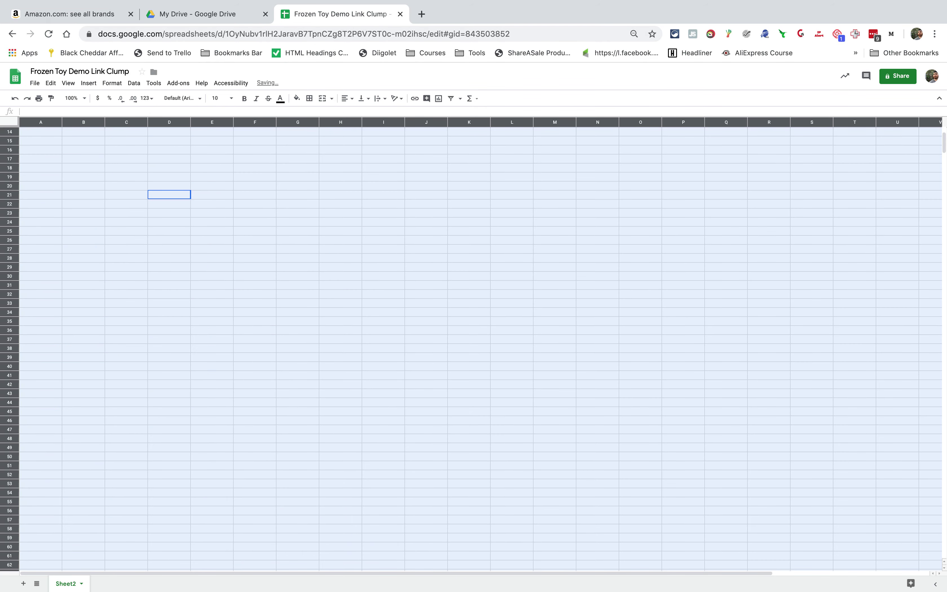
# Paste the copied Top Brands links into column A of Sheet2, starting at cell A1
pyautogui.click(58, 134)
pyautogui.scroll(5, 58, 137)
pyautogui.click(58, 133)
pyautogui.hotkey('ctrl', 'v')
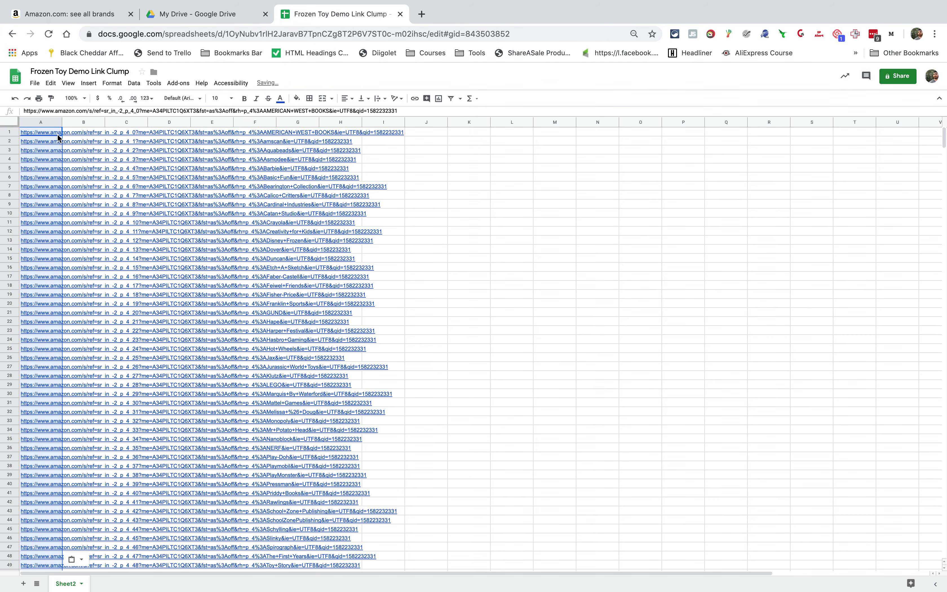
pyautogui.scroll(-5, 58, 161)
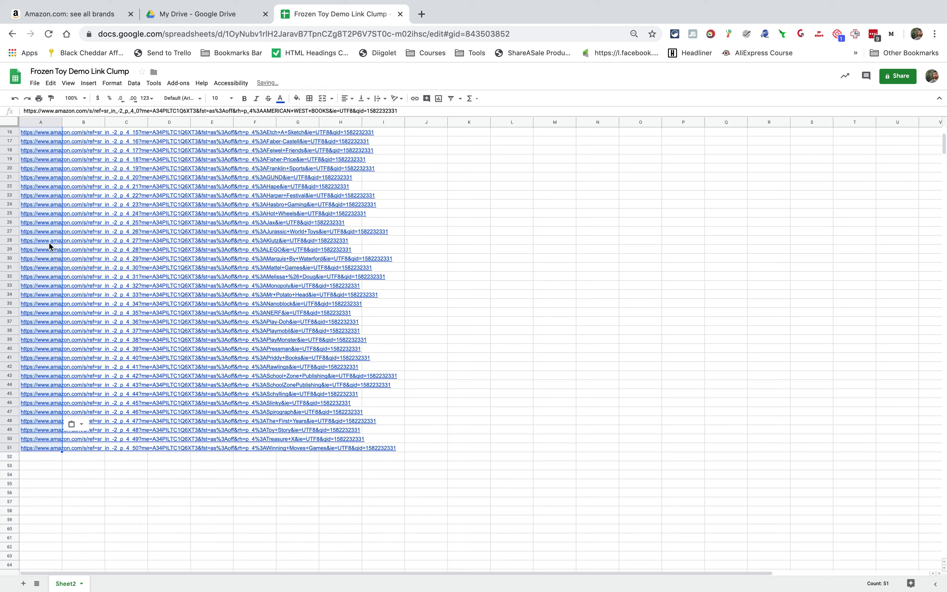
# Return to the Marco's Emporium brand list, show the brands starting with A and copy all their links
pyautogui.click(173, 15)
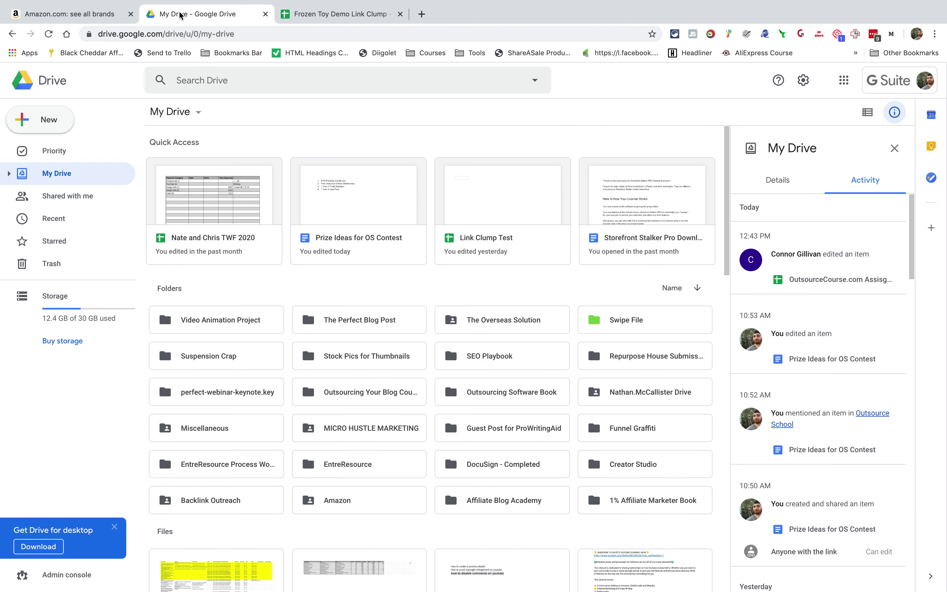
pyautogui.click(94, 16)
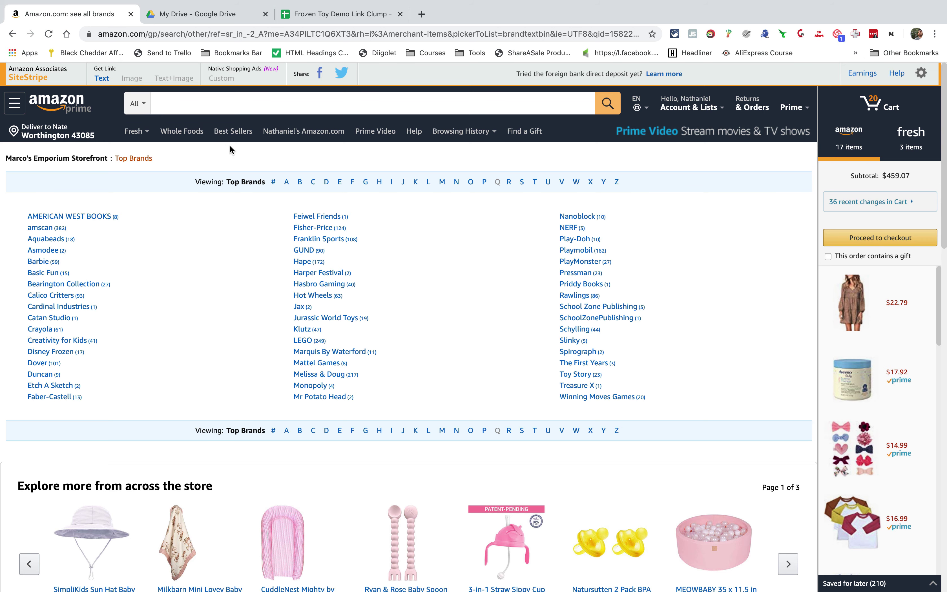
pyautogui.click(288, 182)
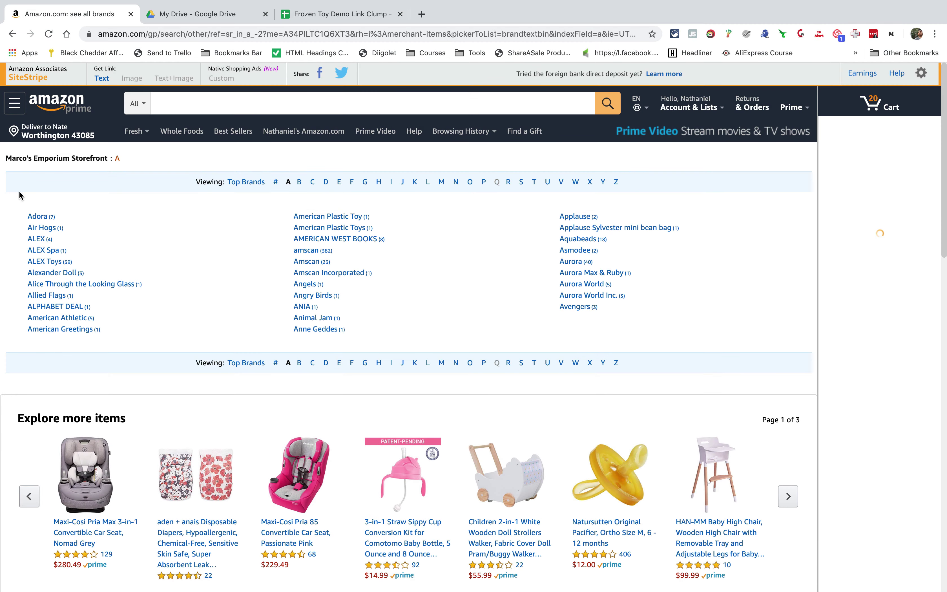
pyautogui.moveTo(17, 203); pyautogui.dragTo(671, 347)
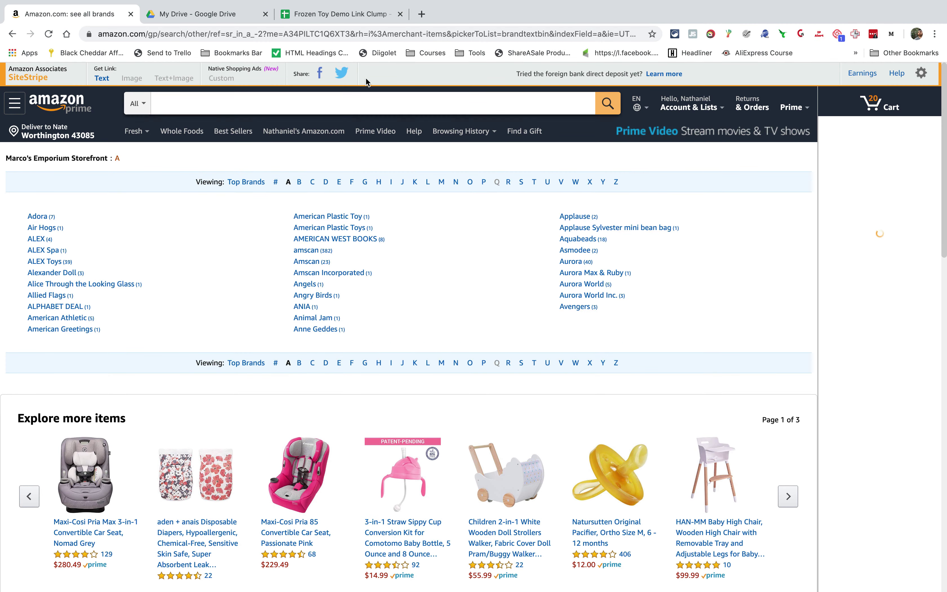
# Replace the Top Brands links in Sheet2 with the copied A-brand links, starting at cell A1
pyautogui.click(341, 14)
pyautogui.click(59, 166)
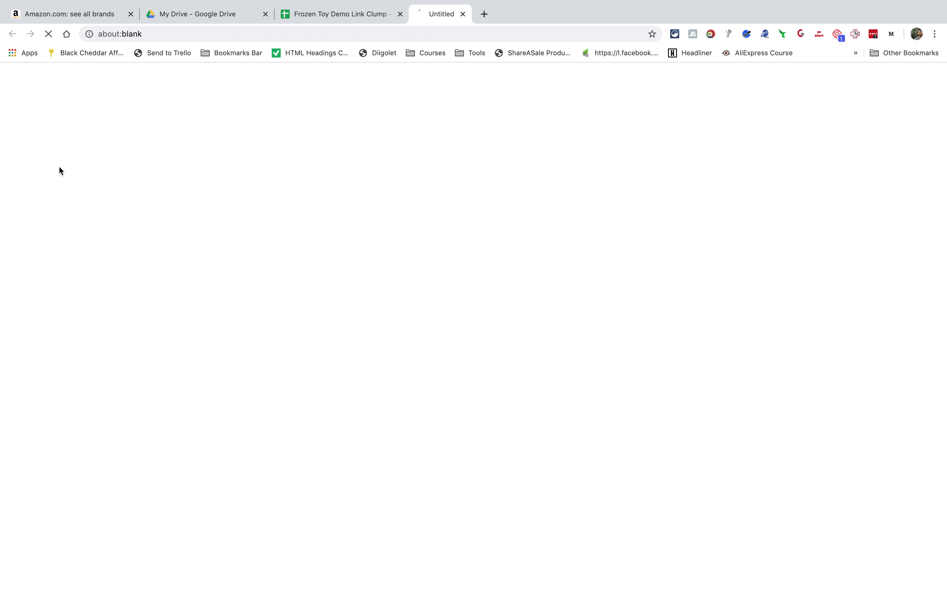
pyautogui.click(308, 17)
pyautogui.click(23, 279)
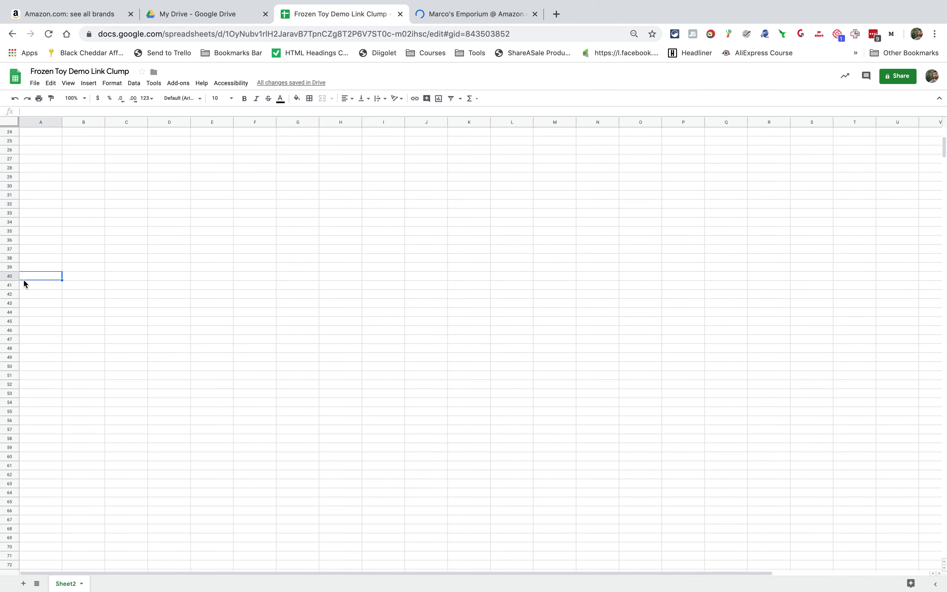
pyautogui.hotkey('ctrl', 'Home')
pyautogui.hotkey('ctrl', 'v')
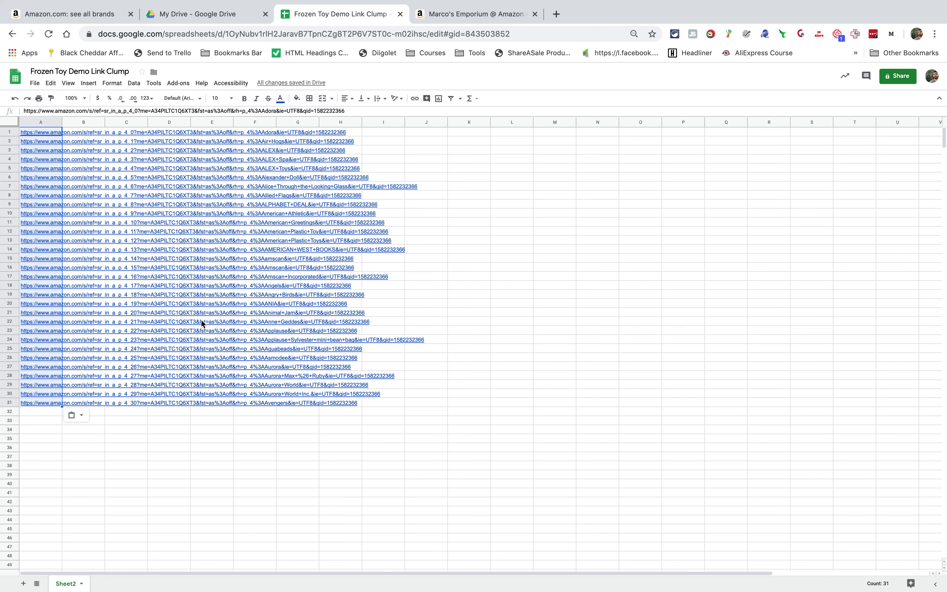
# In the newly opened LEGO storefront page, remove the brand filter and show all seller brands starting with A
pyautogui.click(475, 15)
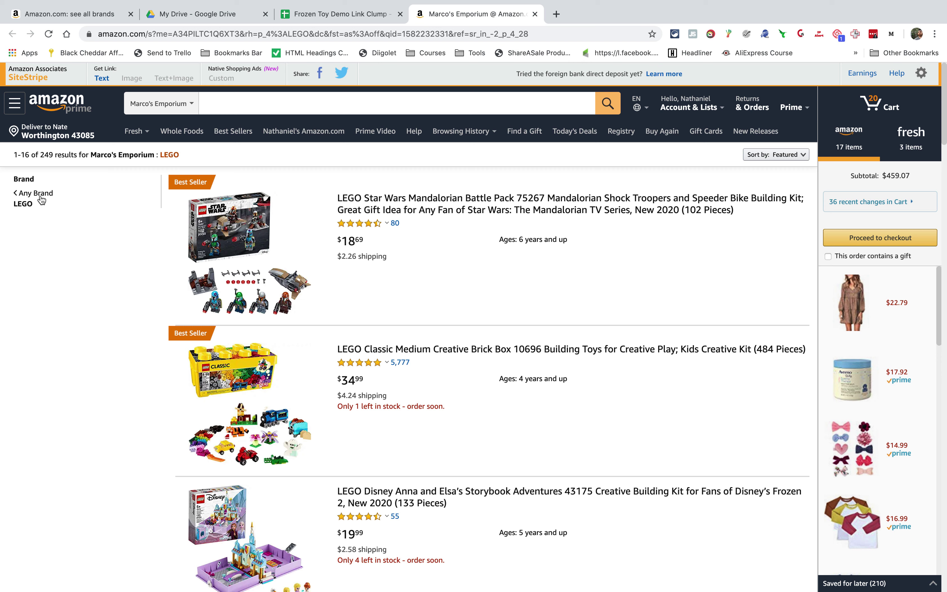
pyautogui.click(30, 197)
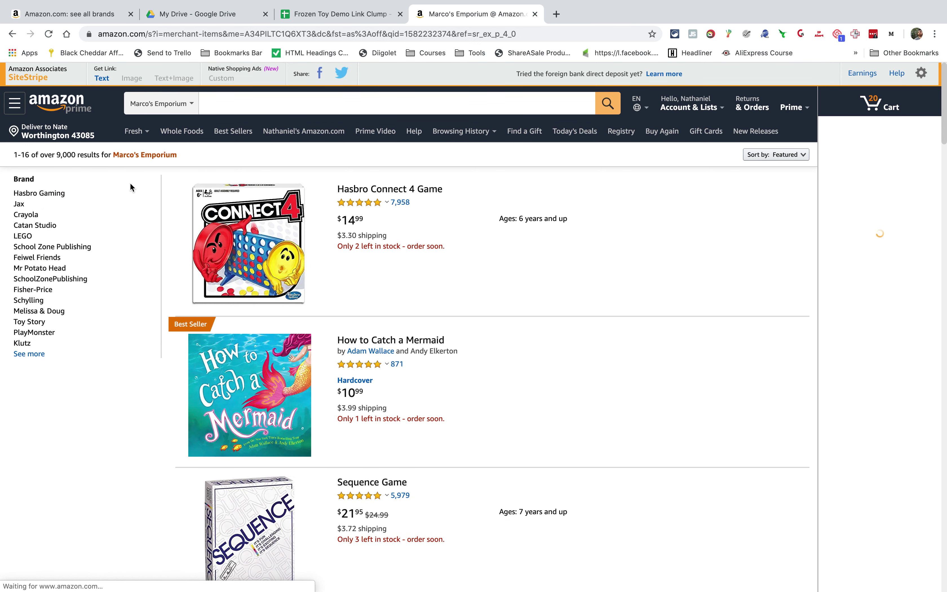
pyautogui.click(38, 354)
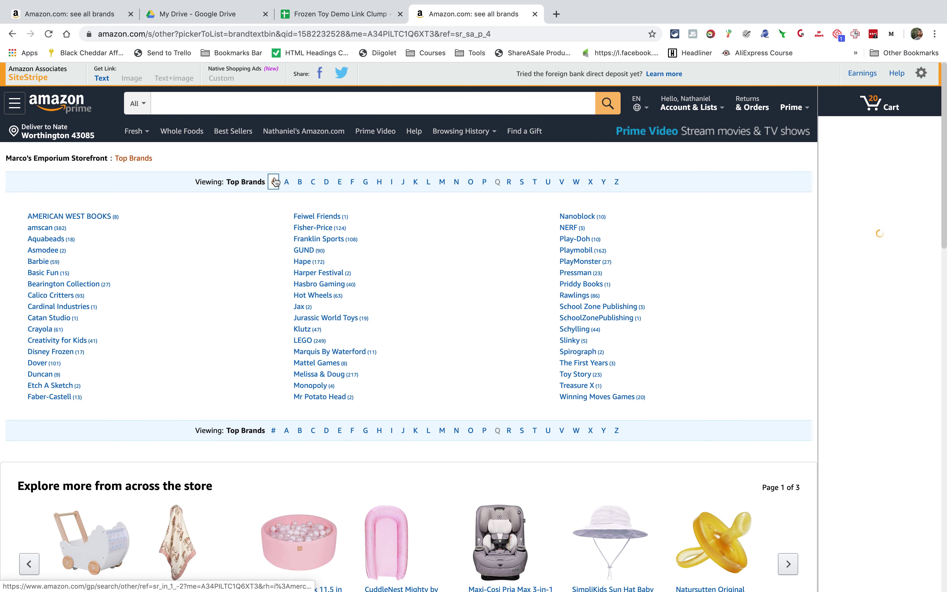
pyautogui.click(285, 183)
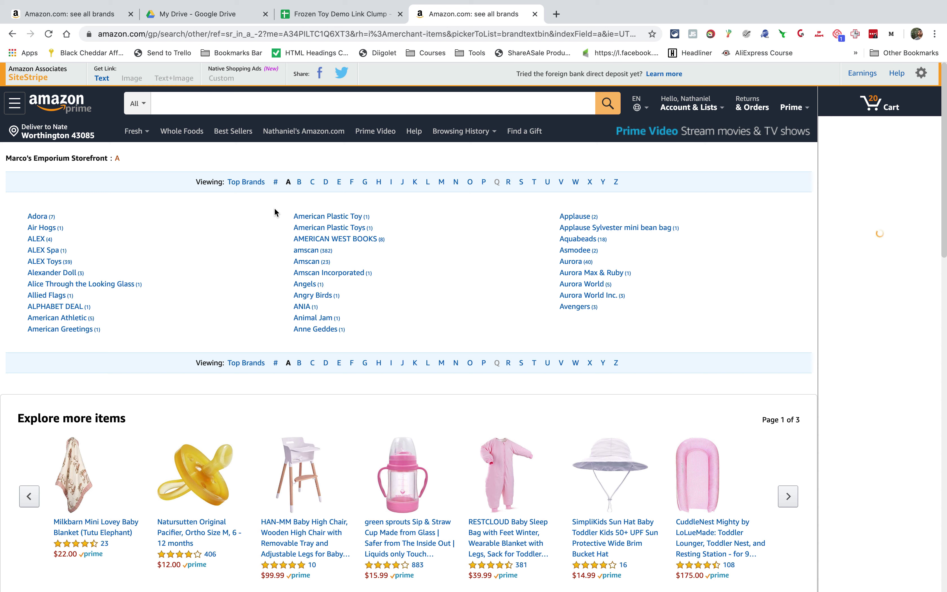
# Copy the link address of the AMERICAN WEST BOOKS brand and paste it into A1 of Sheet2 in place of all the existing links
pyautogui.rightClick(352, 242)
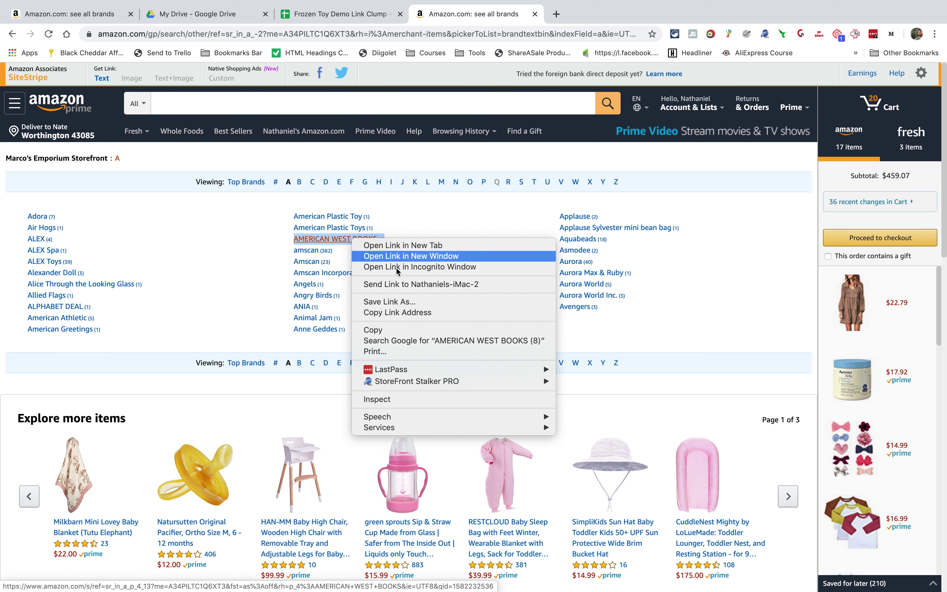
pyautogui.click(399, 309)
pyautogui.click(358, 13)
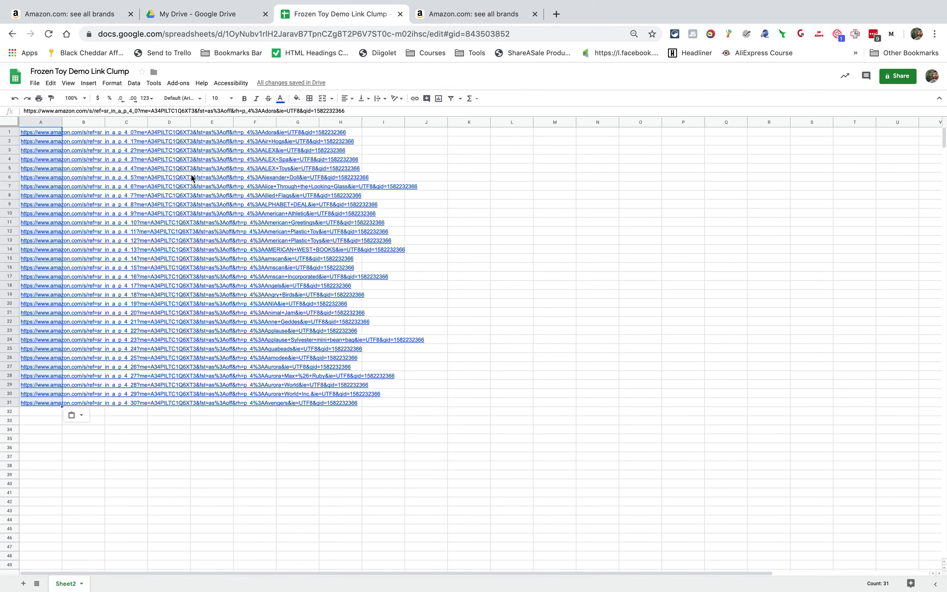
pyautogui.press('super+a')
pyautogui.press('BackSpace')
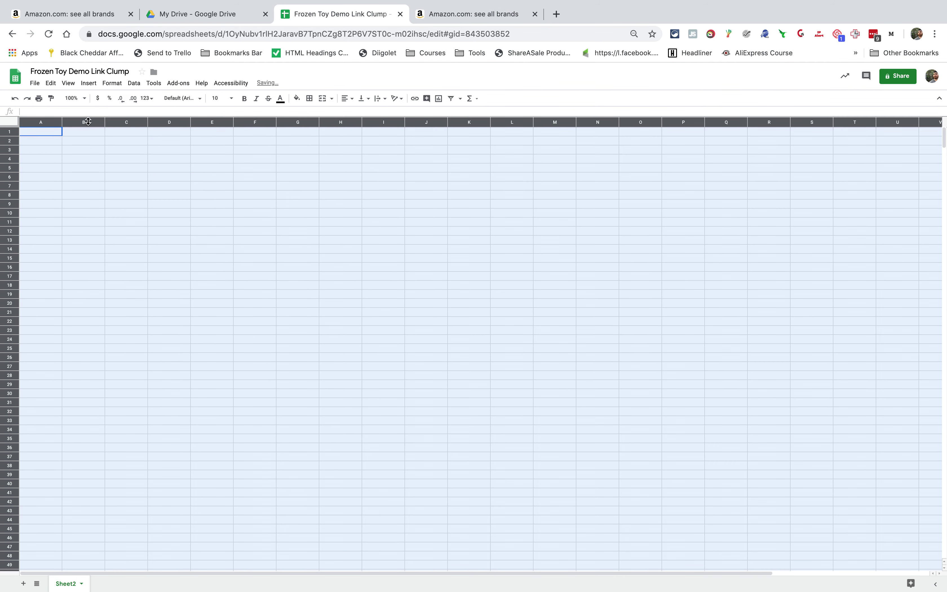
pyautogui.click(51, 132)
pyautogui.press('super+v')
# Back on the Amazon A-brand list, copy all the brand links at once and open the options of the link-selecting extension
pyautogui.click(451, 14)
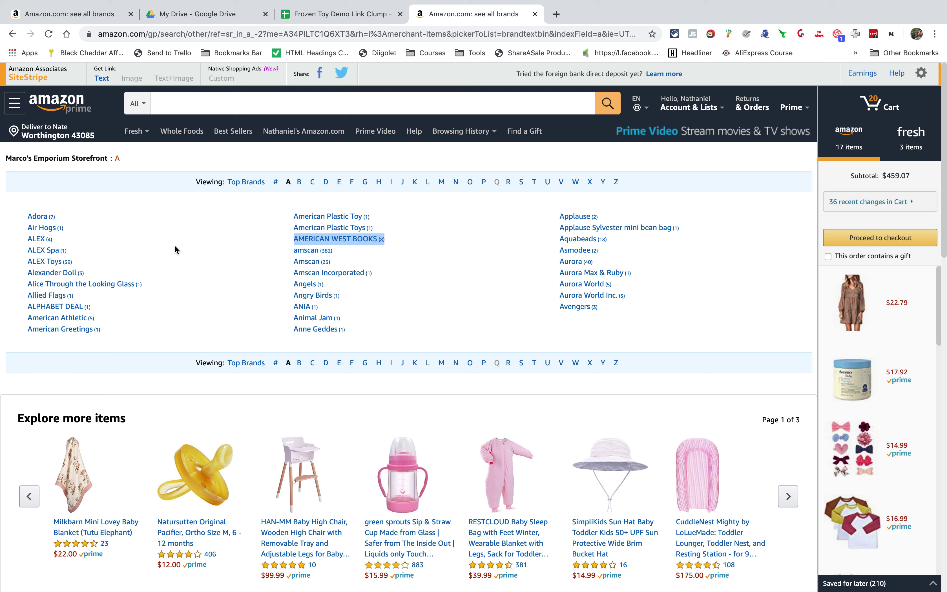
pyautogui.moveTo(16, 203); pyautogui.dragTo(692, 338)
pyautogui.rightClick(729, 34)
pyautogui.click(749, 89)
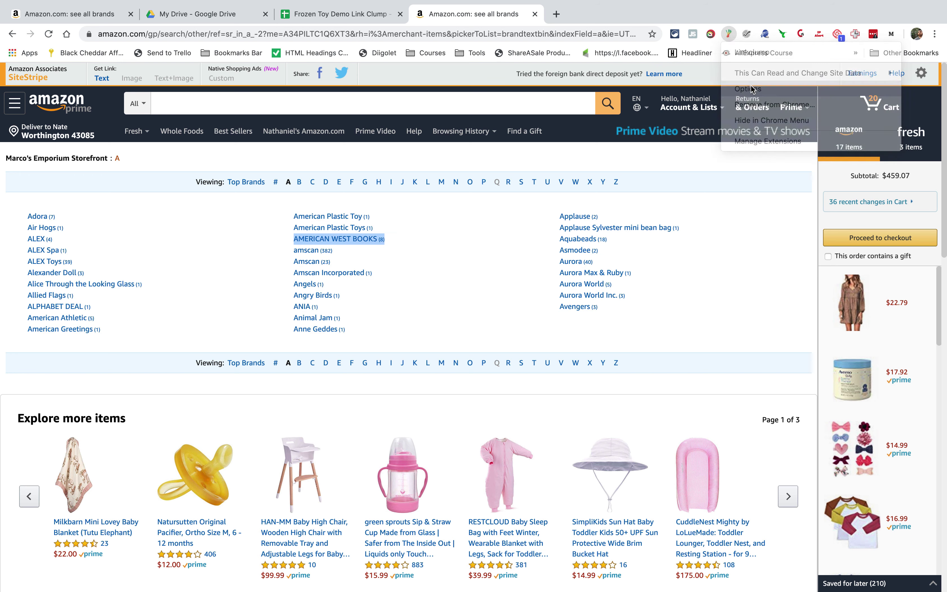